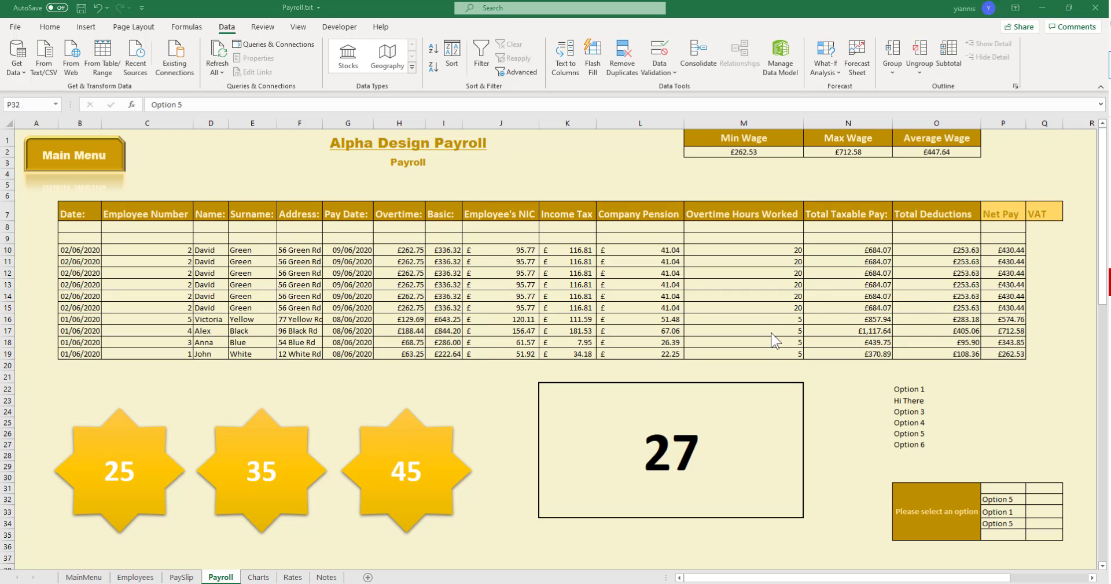
Fill the series from Option 1 in O22 down to O27, giving Option 2 through Option 6
double_click(916, 391)
drag(911, 390, 913, 435)
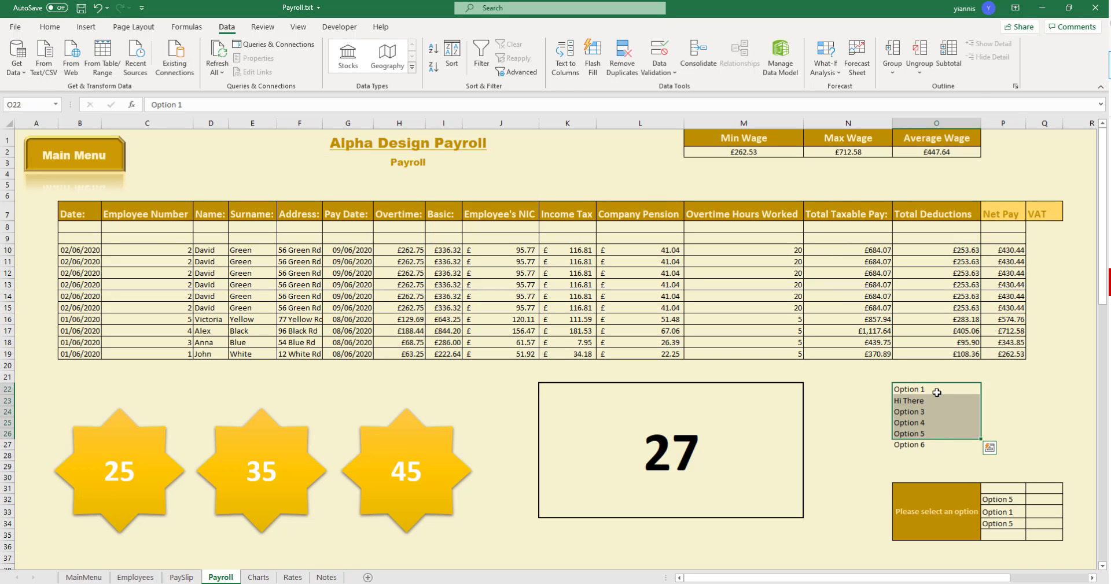
click(934, 390)
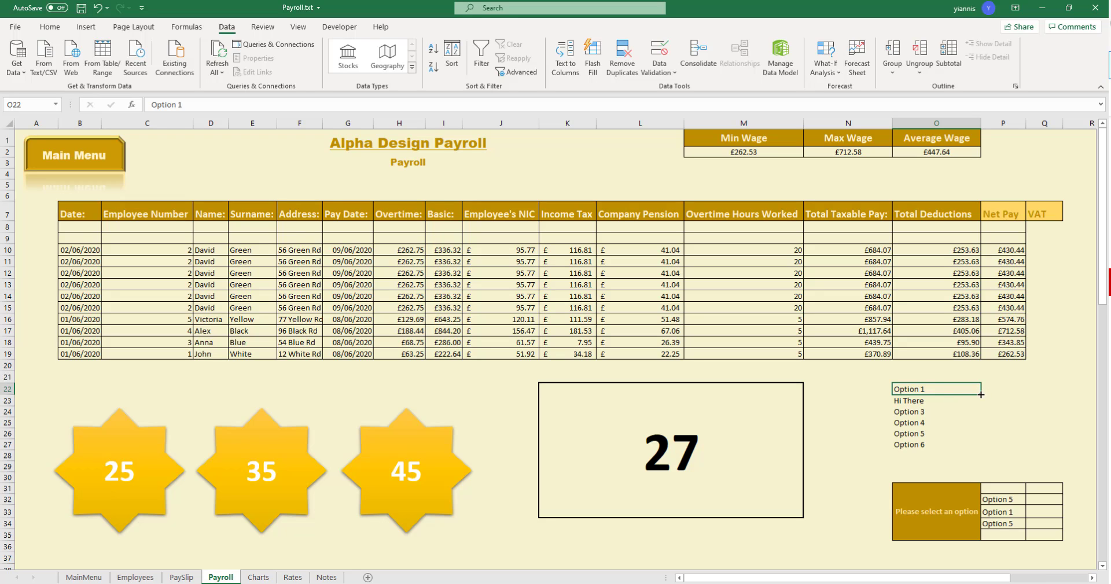
drag(981, 395, 983, 449)
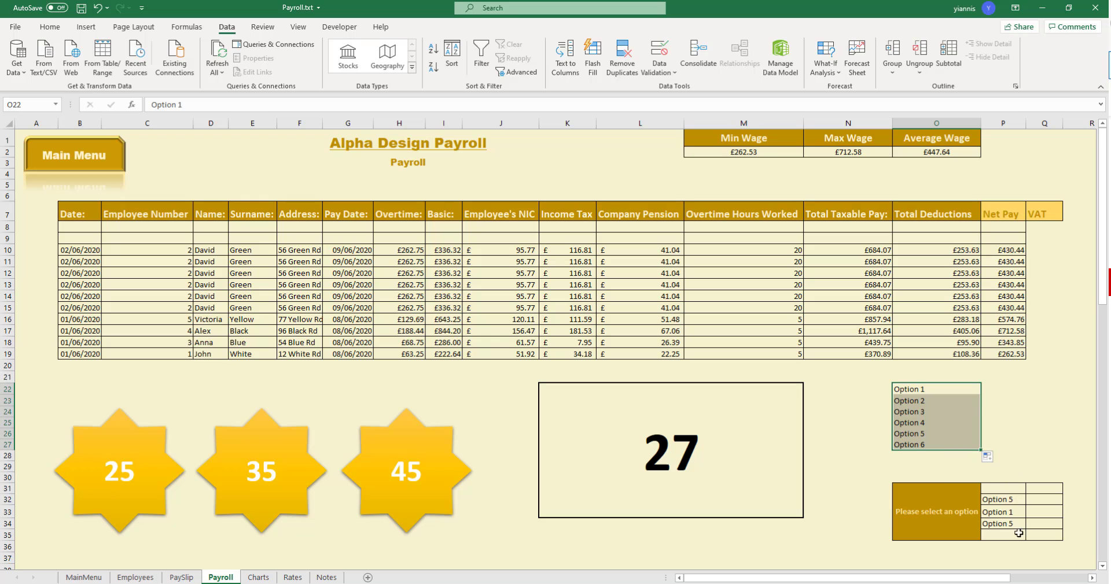
Choose Option 6 from the drop-down list in P31 and Option 2 in P35
click(1010, 488)
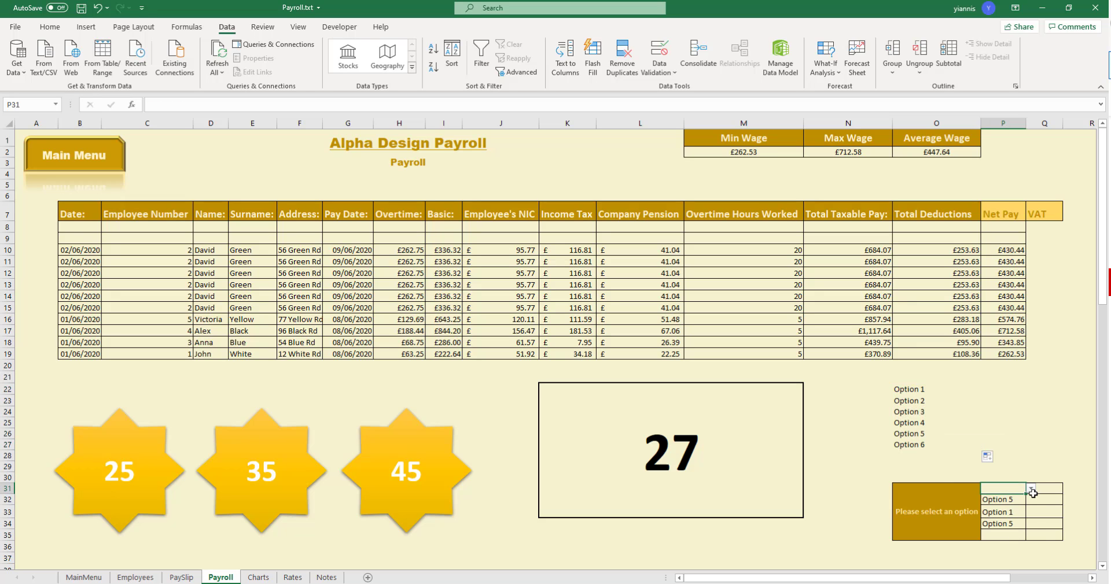
click(1031, 488)
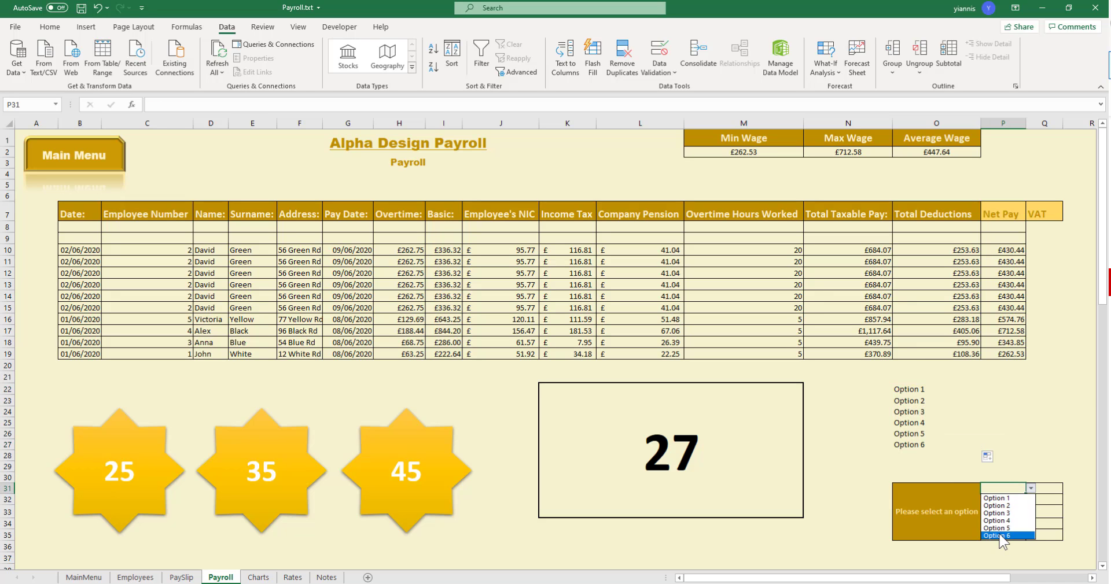
click(1010, 536)
click(1009, 538)
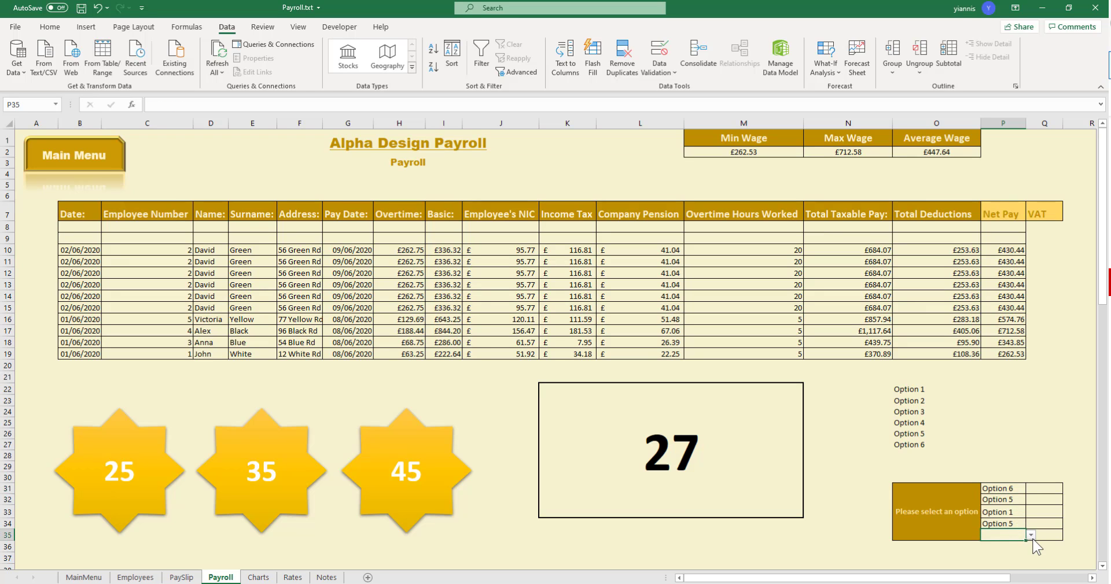
click(1031, 535)
click(1002, 553)
click(1040, 491)
Cut the option list in O22:O27 and paste it at W1, beside the Total Net Pay table
drag(914, 393, 914, 446)
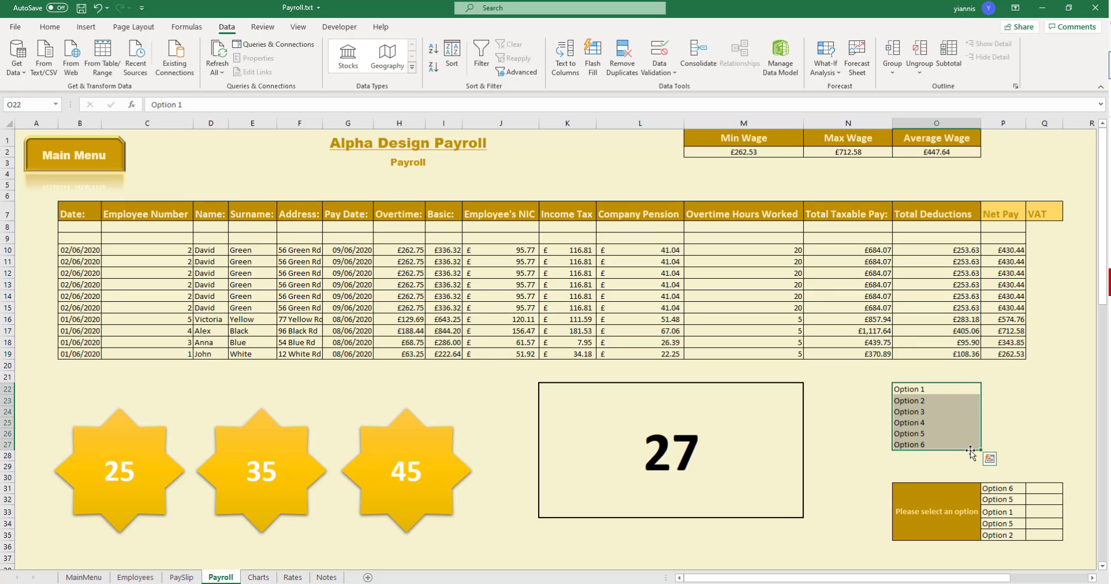
drag(947, 388, 935, 445)
right_click(938, 409)
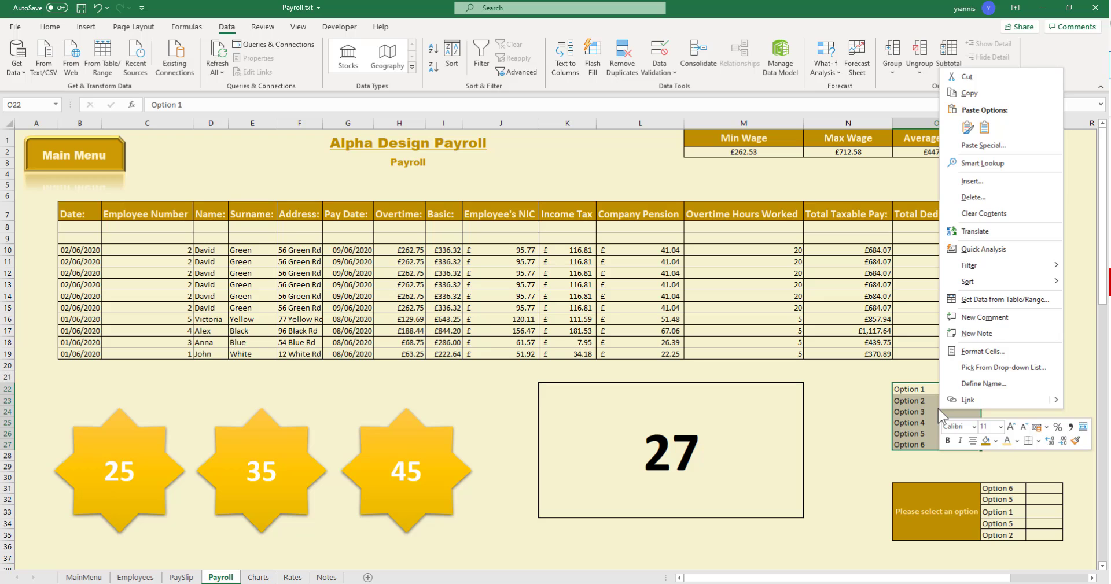
click(978, 78)
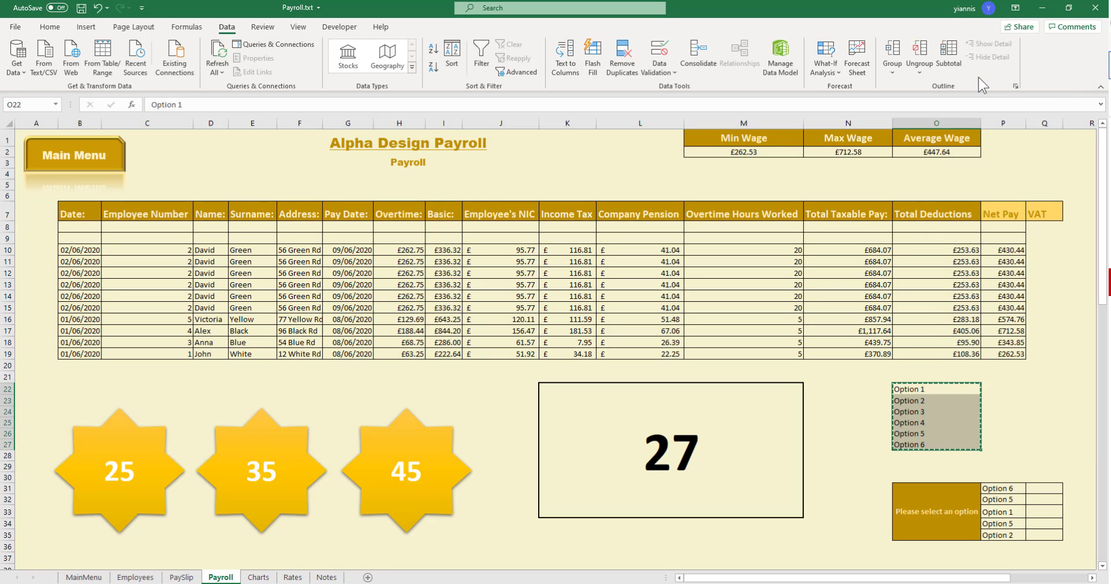
click(1088, 152)
mouse_move(1084, 181)
mouse_down()
mouse_move(1103, 184)
mouse_move(1062, 186)
mouse_up()
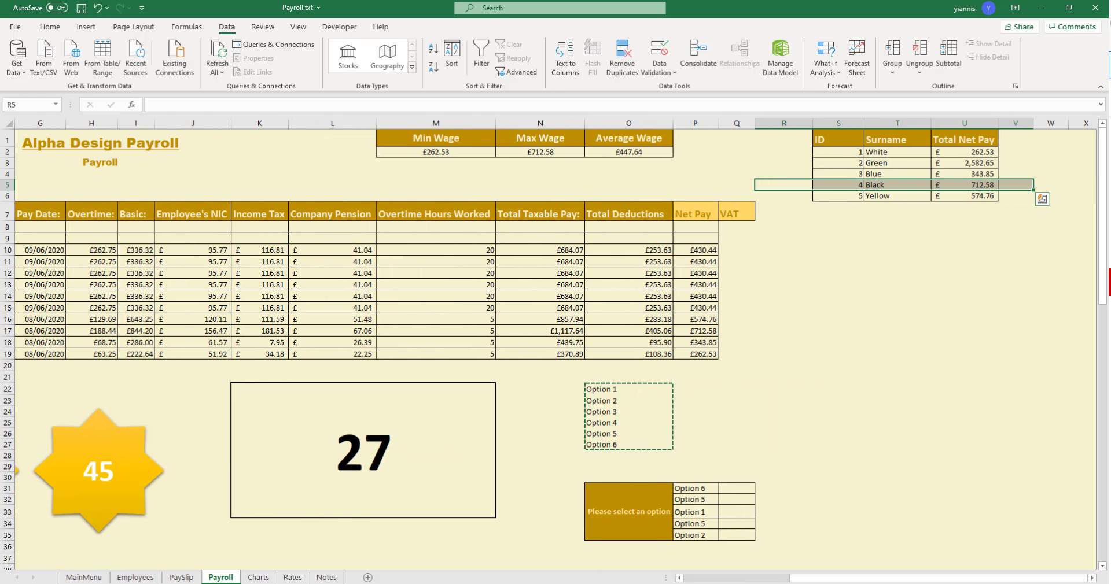
click(1049, 162)
click(1053, 141)
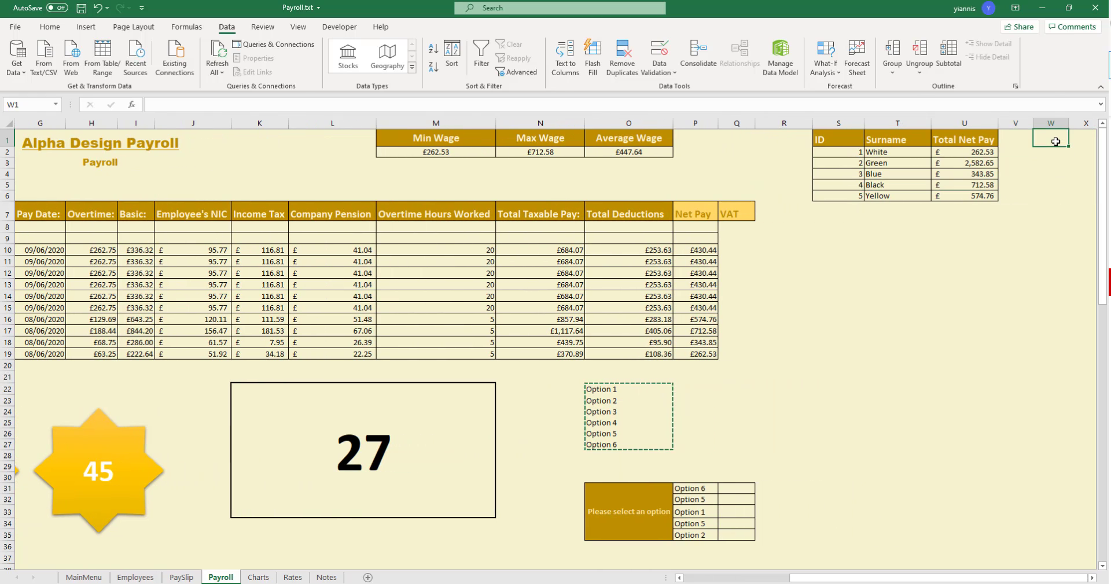
right_click(1053, 140)
click(960, 201)
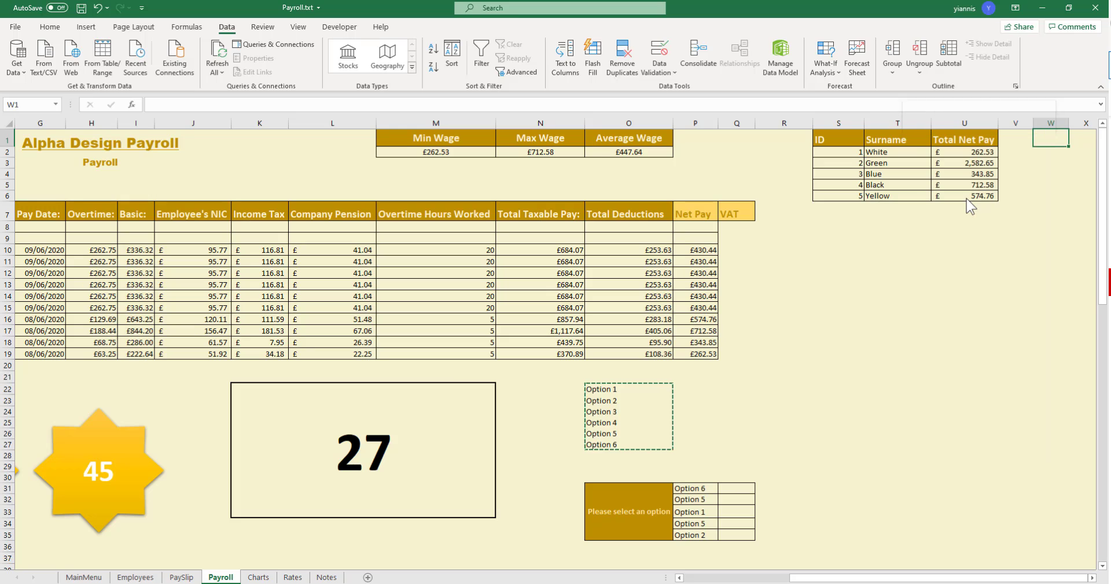
click(841, 449)
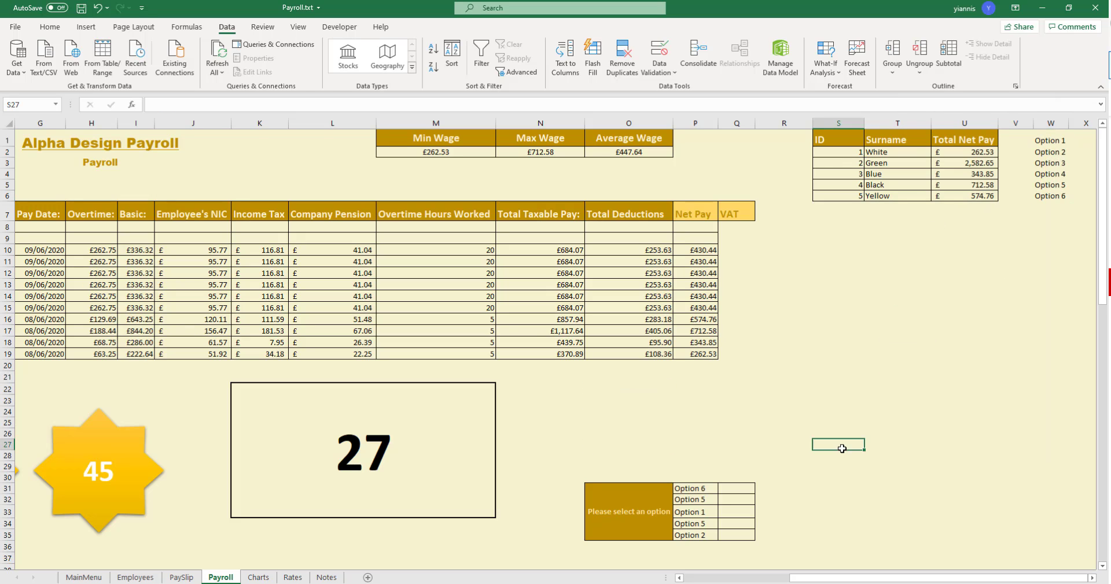
Choose Option 4 from the drop-down list in P33 and Option 3 in Q33
click(703, 513)
click(723, 513)
click(706, 539)
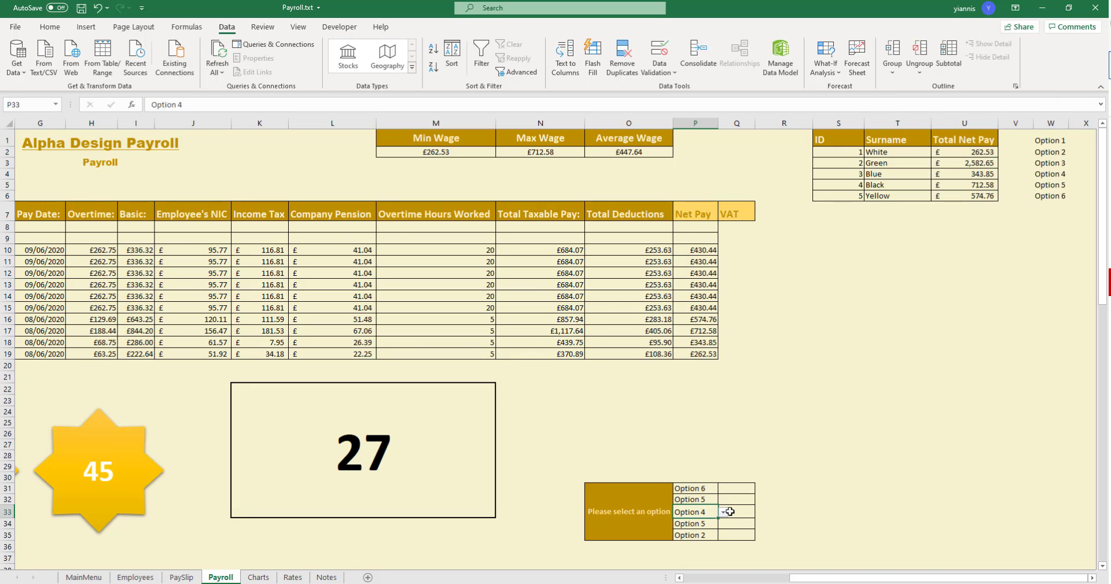
click(730, 512)
click(760, 512)
click(738, 537)
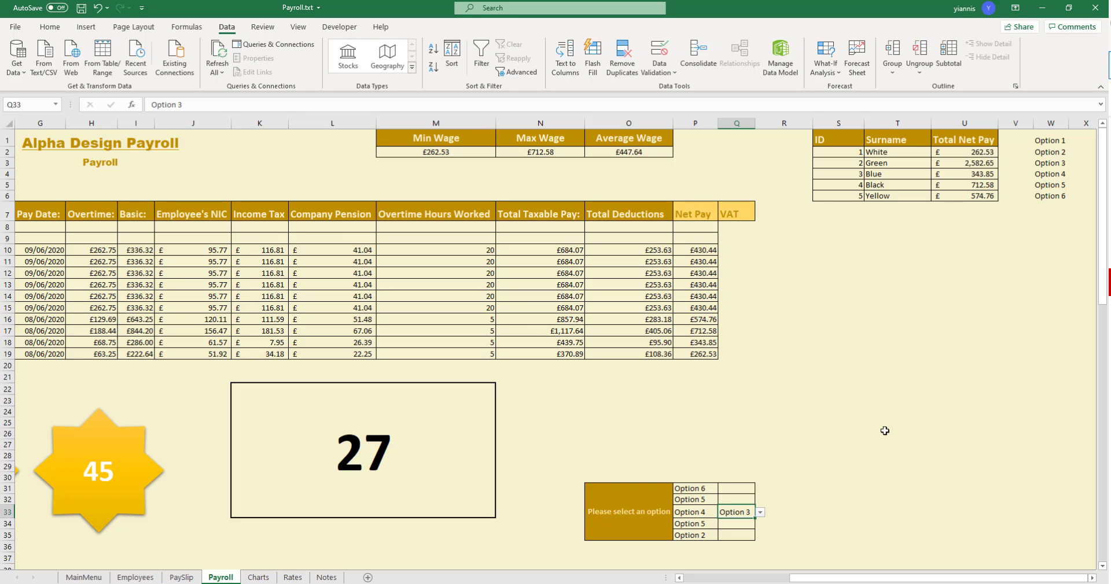
Replace the first entry of the moved option list, cell W1, with "rrrrrr"
click(1053, 168)
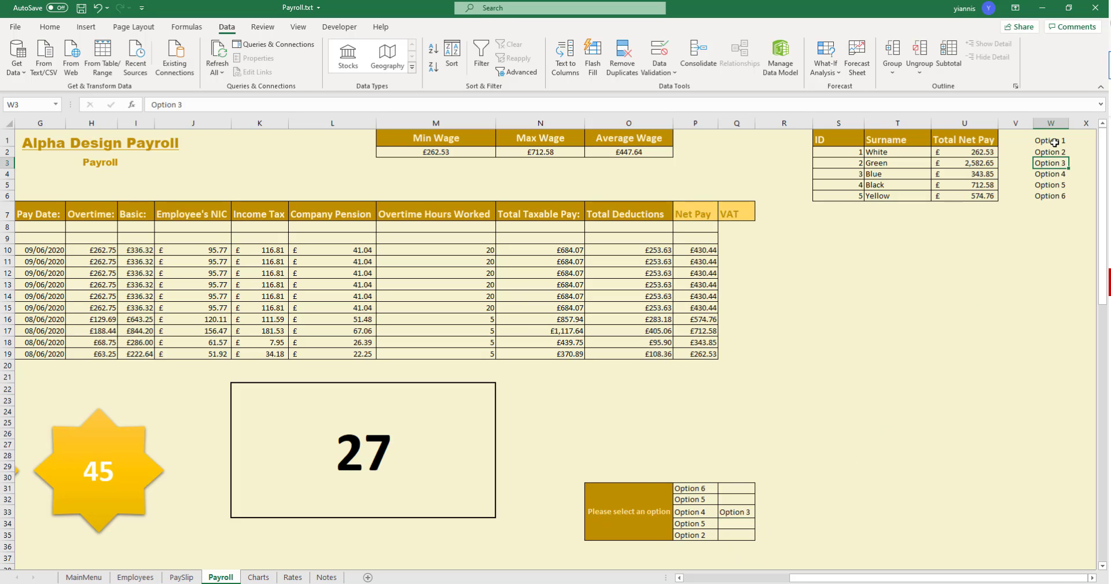
click(1055, 143)
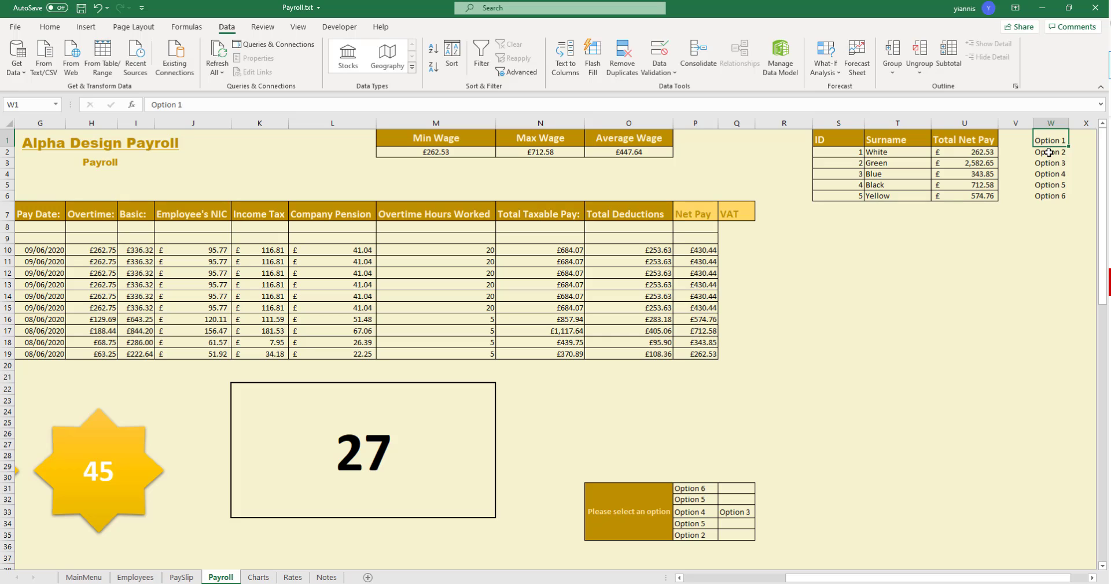
text(rrrrrr)
click(1023, 247)
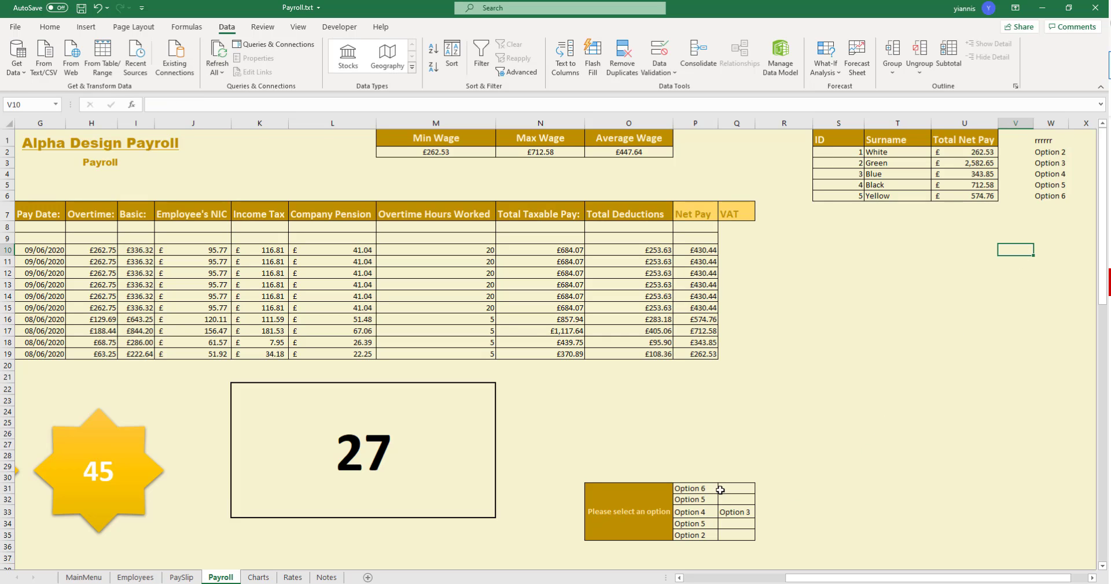
Choose the rrrrrr entry from the drop-down list in P32
click(697, 500)
click(723, 500)
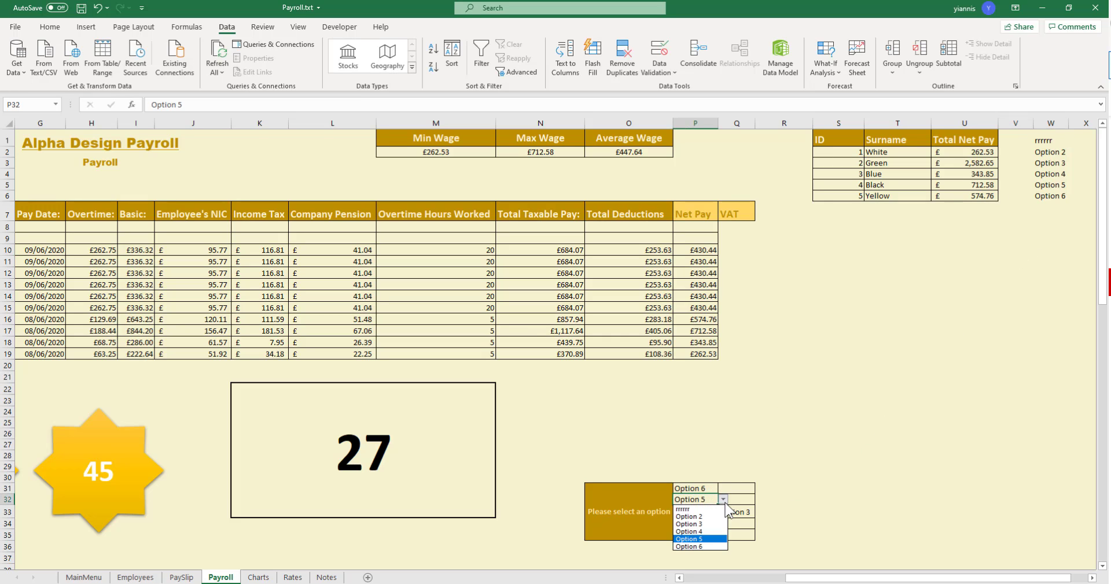
click(691, 510)
click(846, 454)
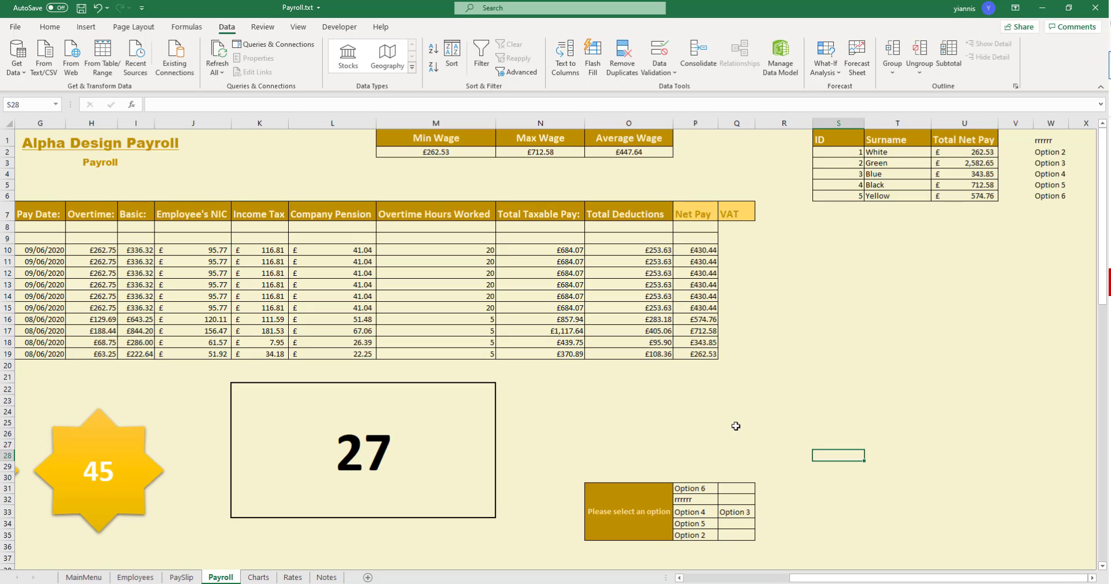
Restore Option 1 in W1 by filling the series upward from Option 2 in W2
click(1027, 142)
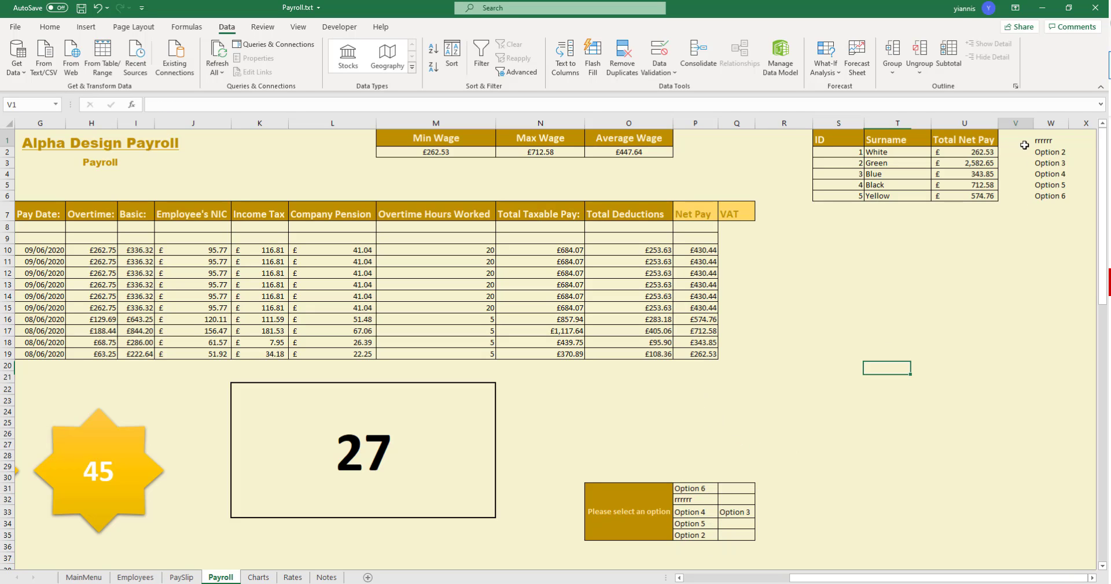
click(1048, 143)
click(1054, 152)
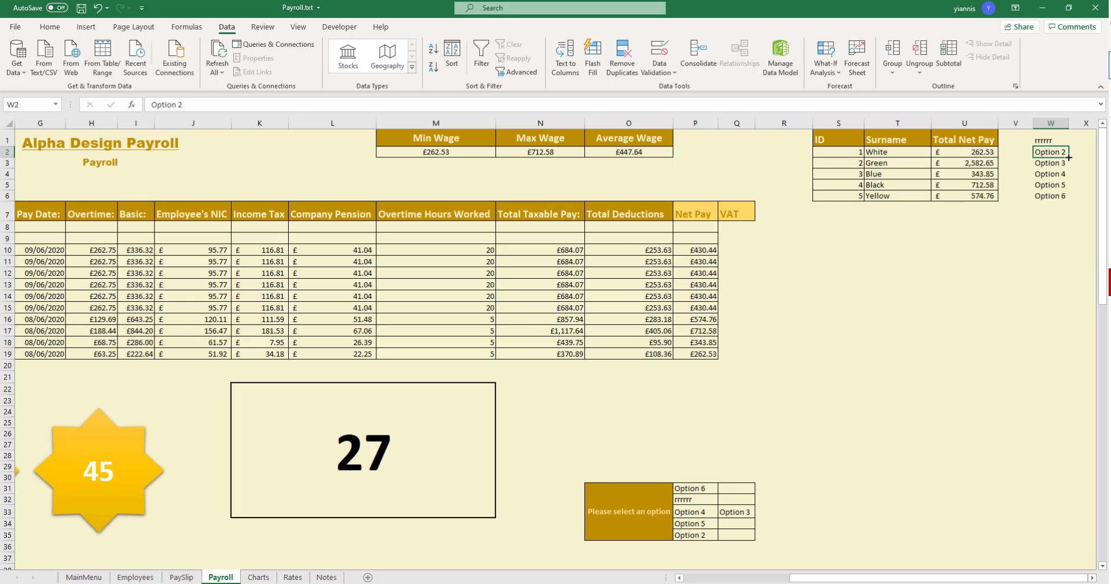
drag(1069, 154, 1068, 142)
click(1057, 226)
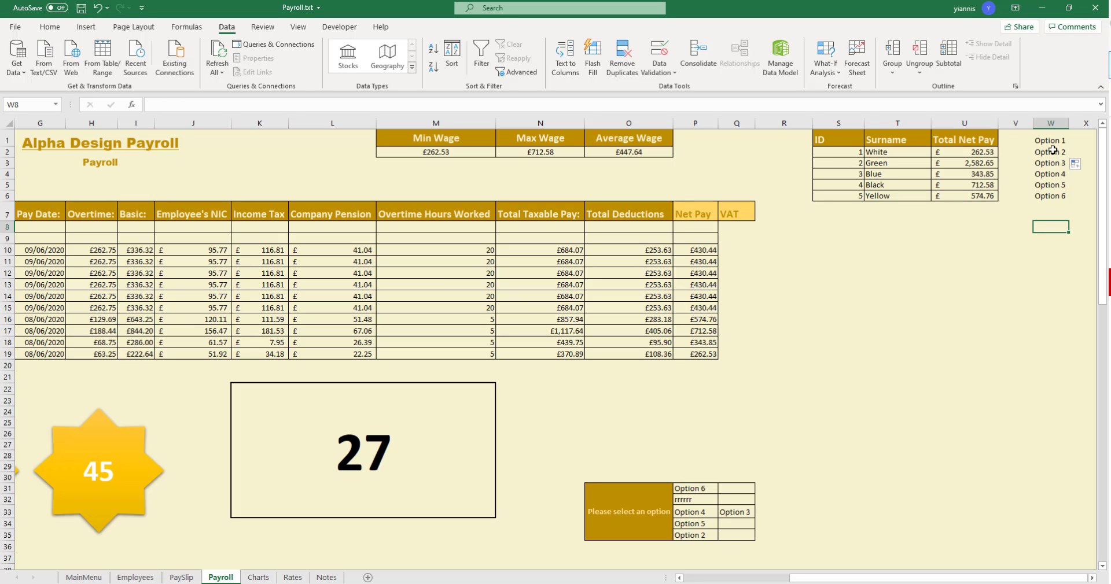
Hide column W, which holds the source list for the drop-downs
click(1058, 124)
right_click(1061, 125)
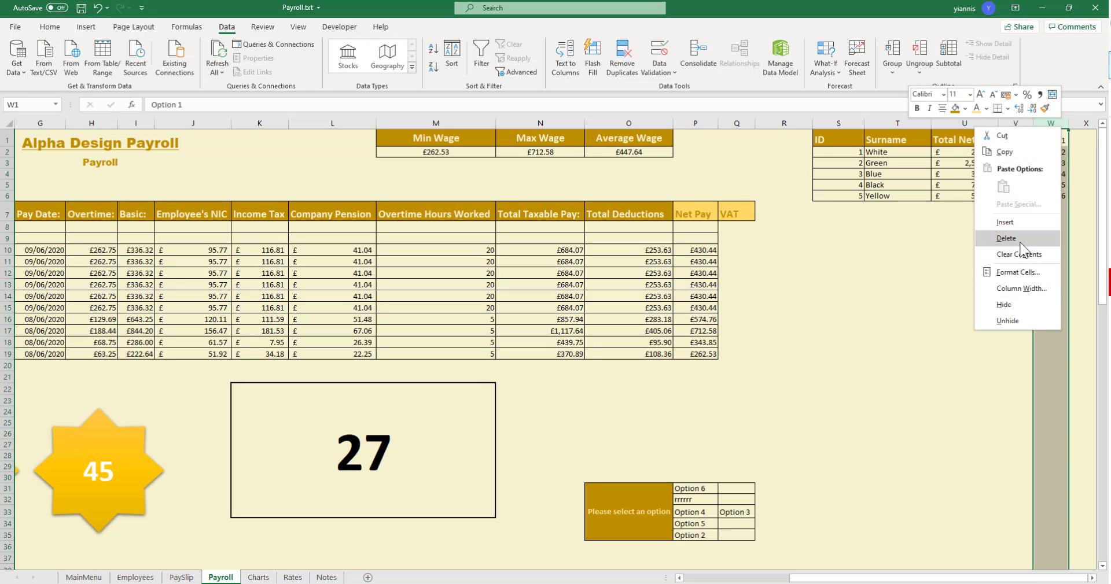
click(1004, 304)
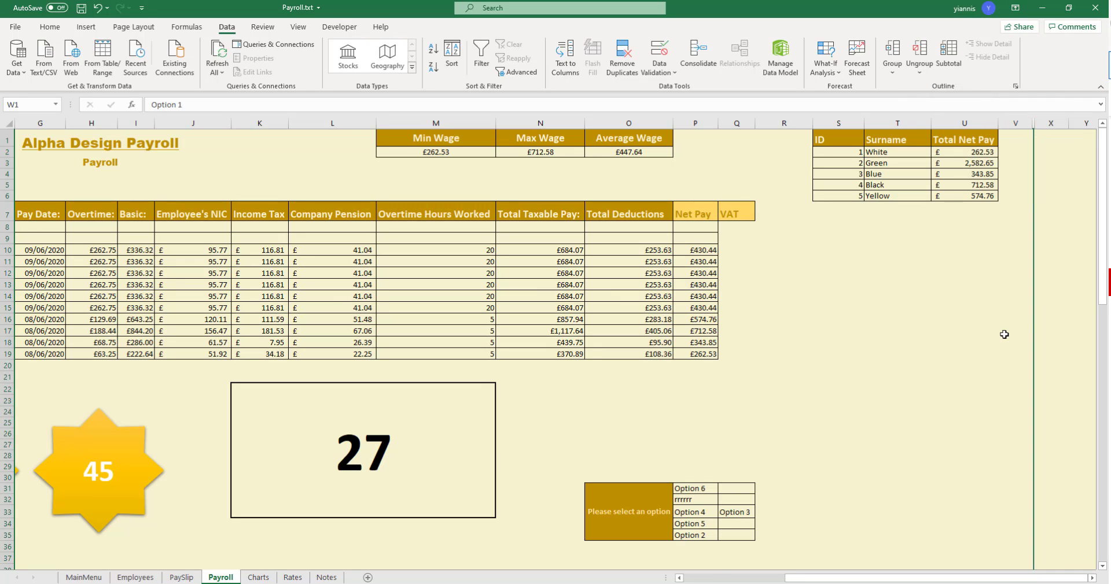
click(999, 320)
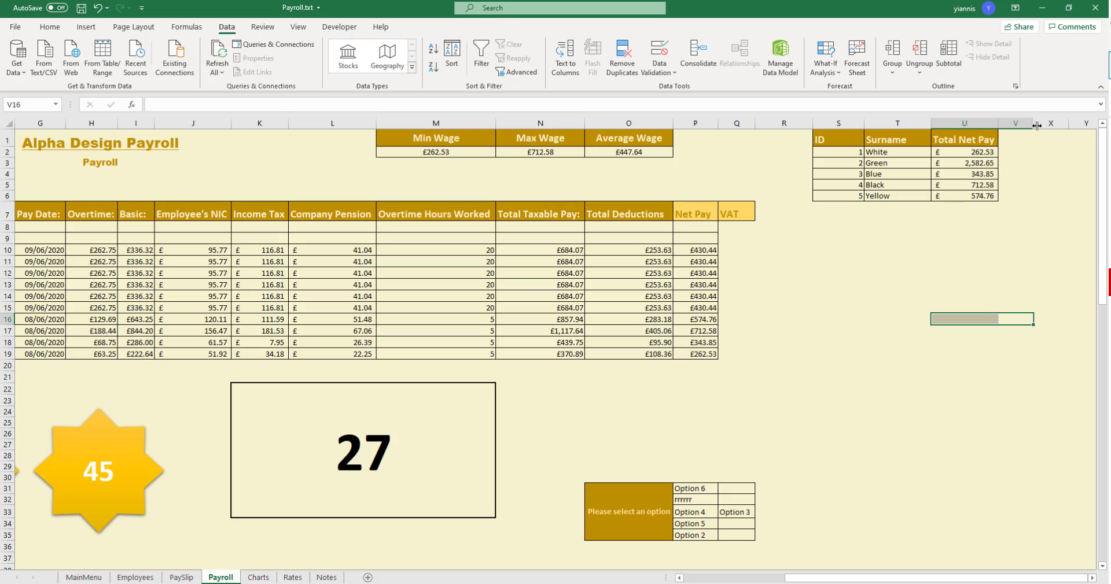
Reveal hidden column W by widening it at its header boundary, and hide the column again
drag(1036, 126, 1077, 134)
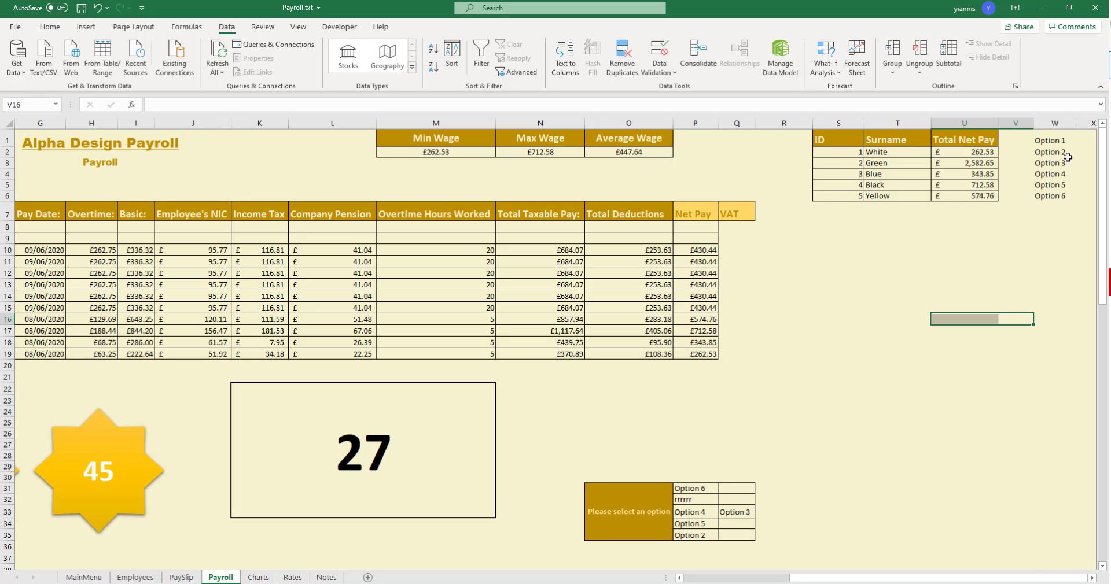
click(1057, 126)
right_click(1057, 126)
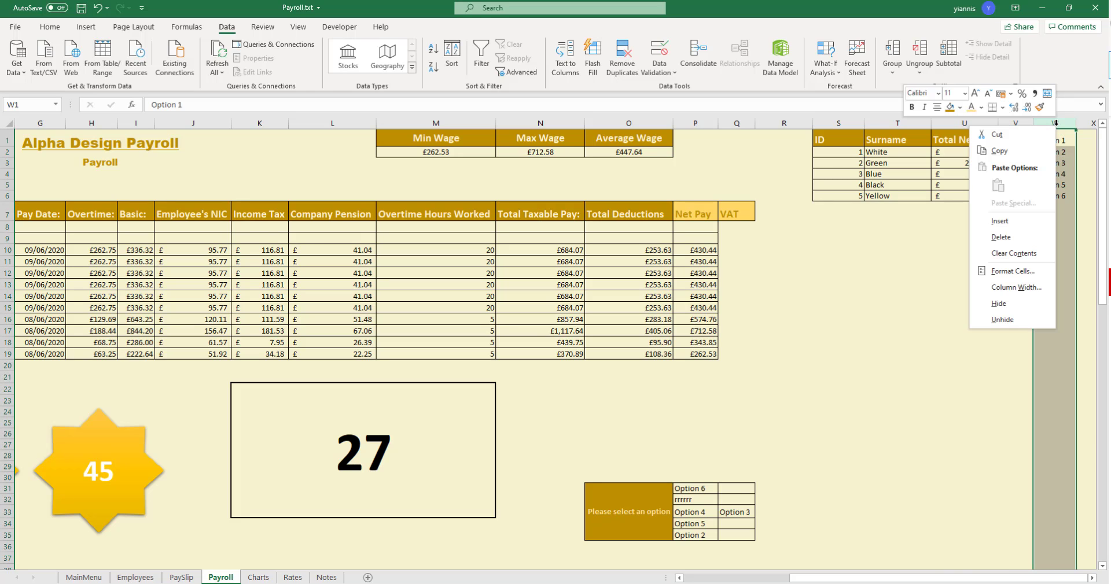
click(1005, 310)
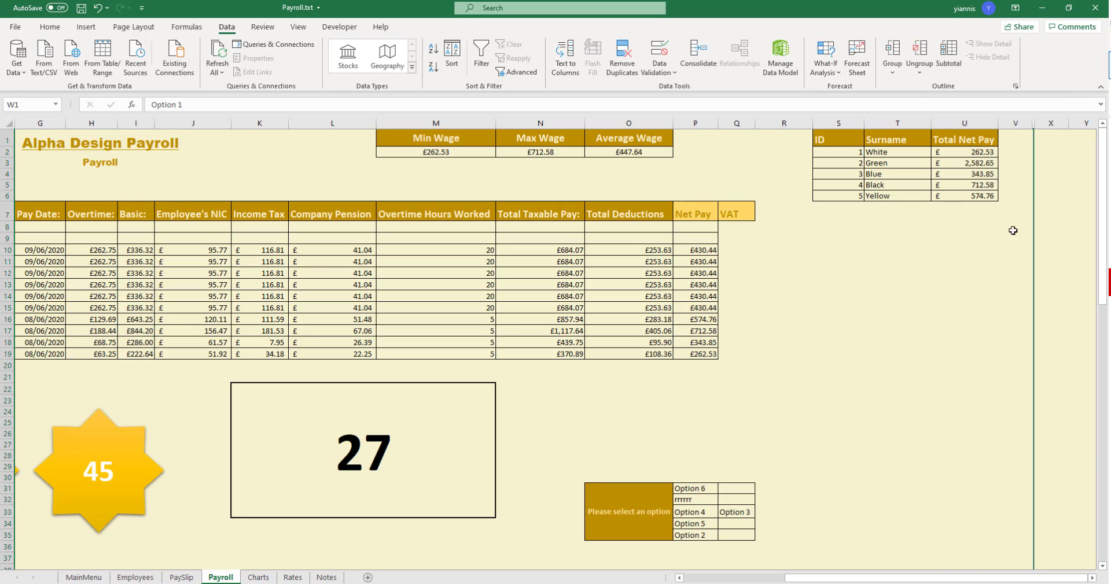
Unhide column W by selecting the neighbouring columns V through X
drag(1040, 121, 1021, 125)
right_click(1059, 147)
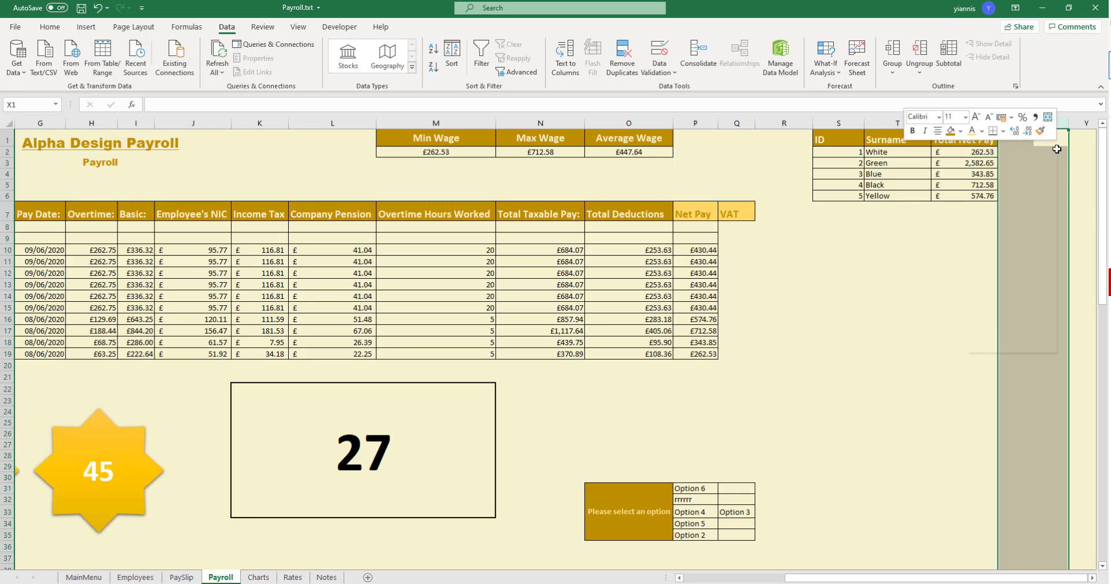
click(993, 347)
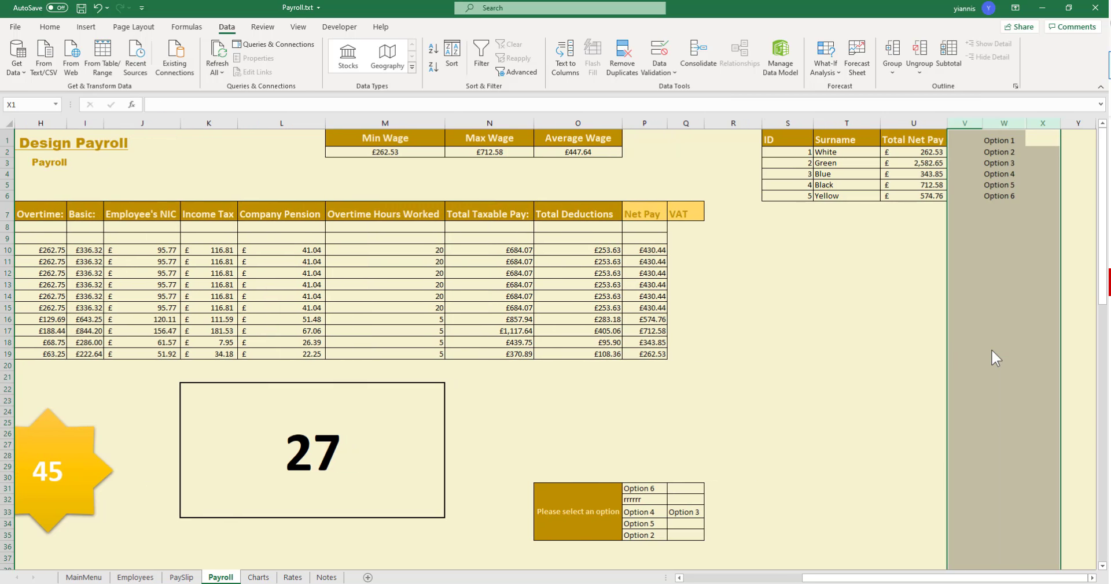
click(1041, 206)
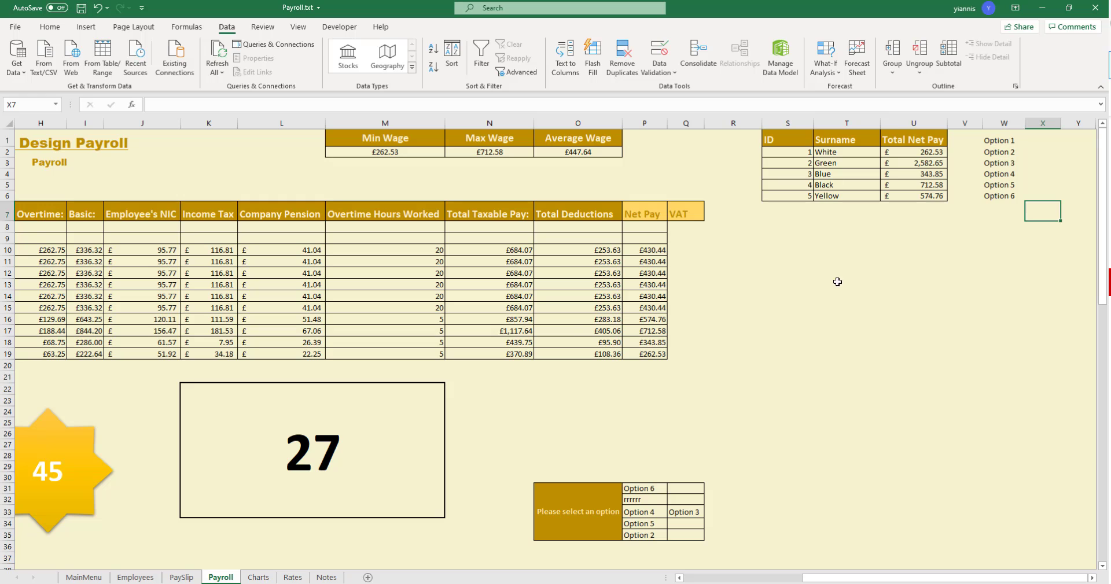
drag(65, 379, 2, 382)
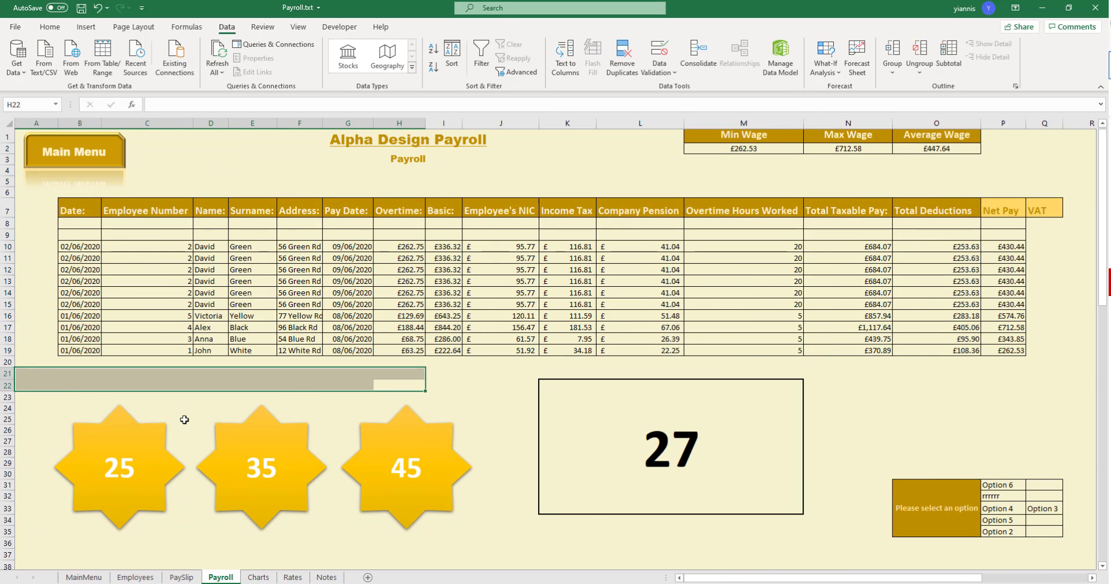
scroll(182, 416, down, 6)
scroll(182, 416, down, 1)
click(52, 405)
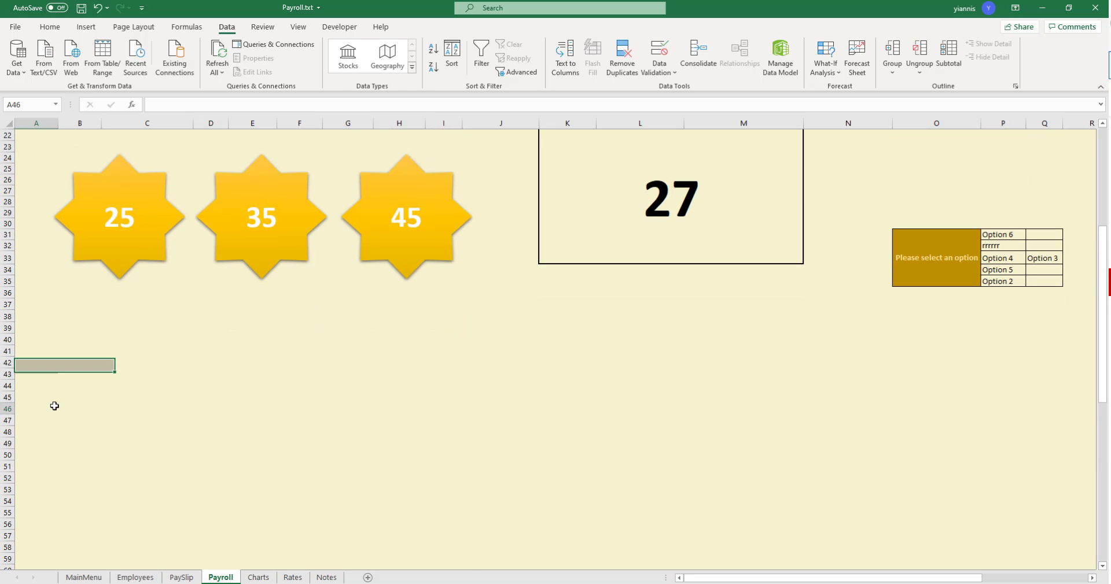
click(55, 391)
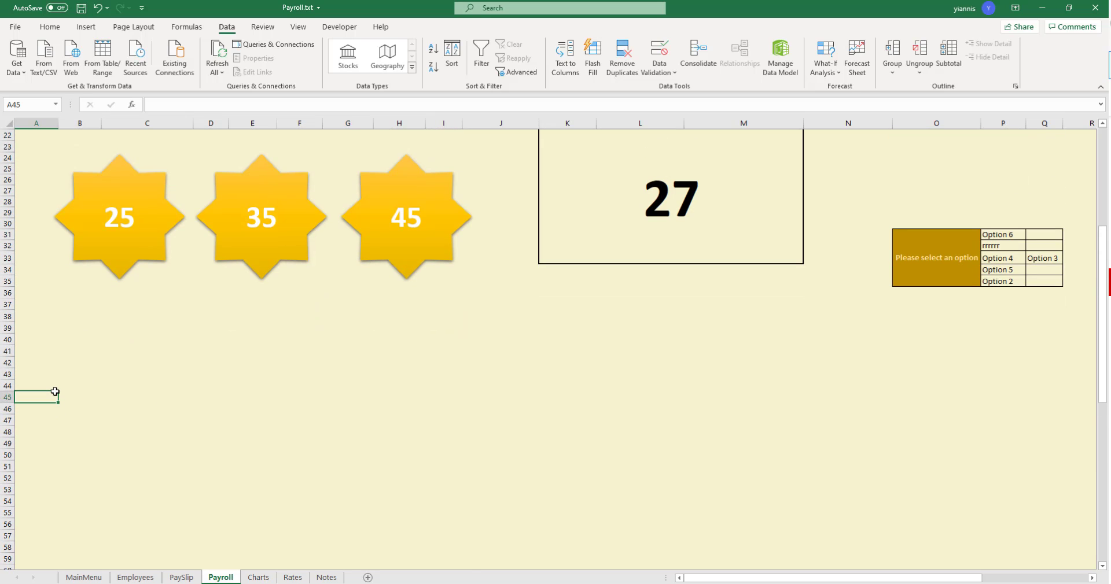
Enter 1 in A45 and fill it as a series across row 45 through L45
text(1)
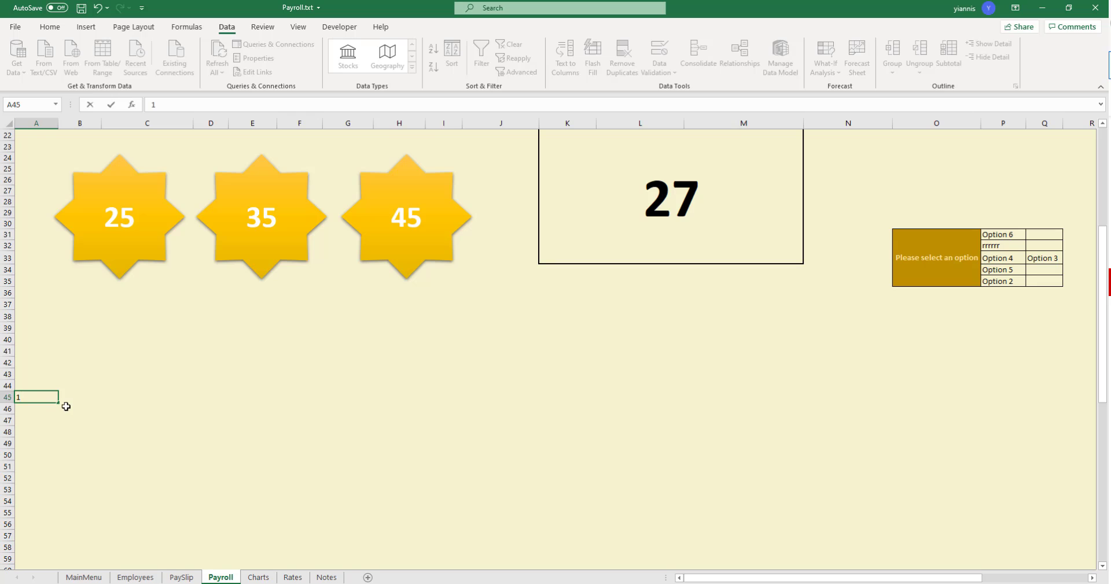
drag(59, 404, 652, 411)
click(301, 443)
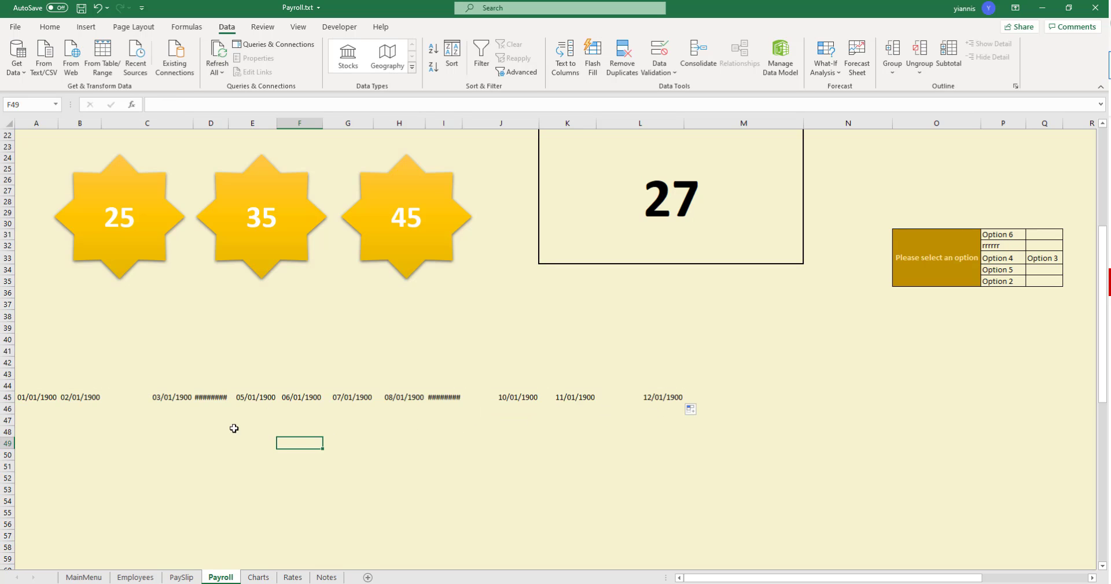
Hide row 45 of the Payroll sheet, which holds the filled series
click(6, 397)
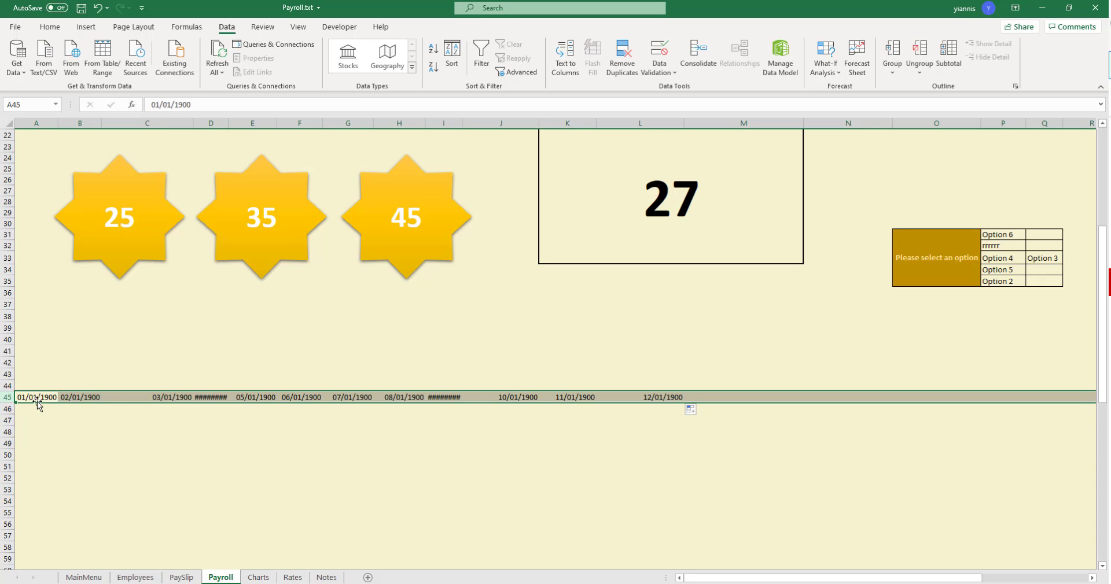
right_click(7, 400)
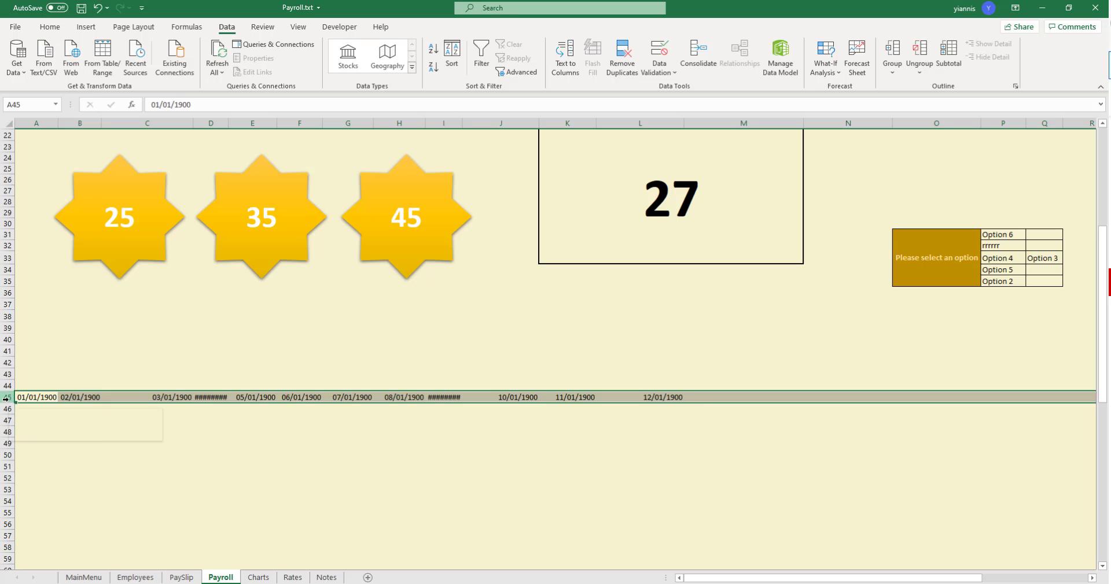
click(57, 374)
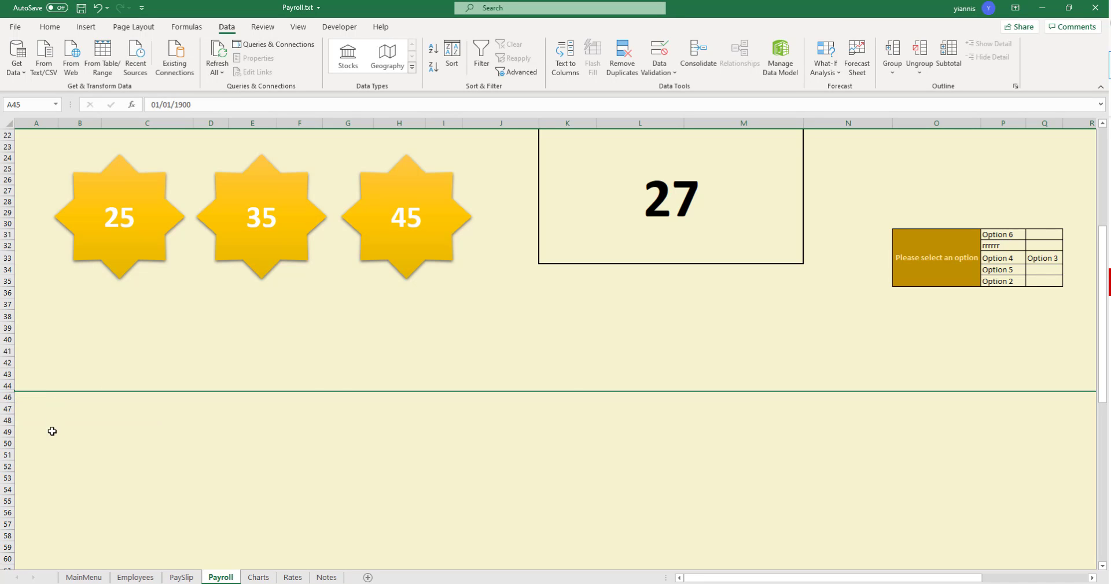
click(50, 431)
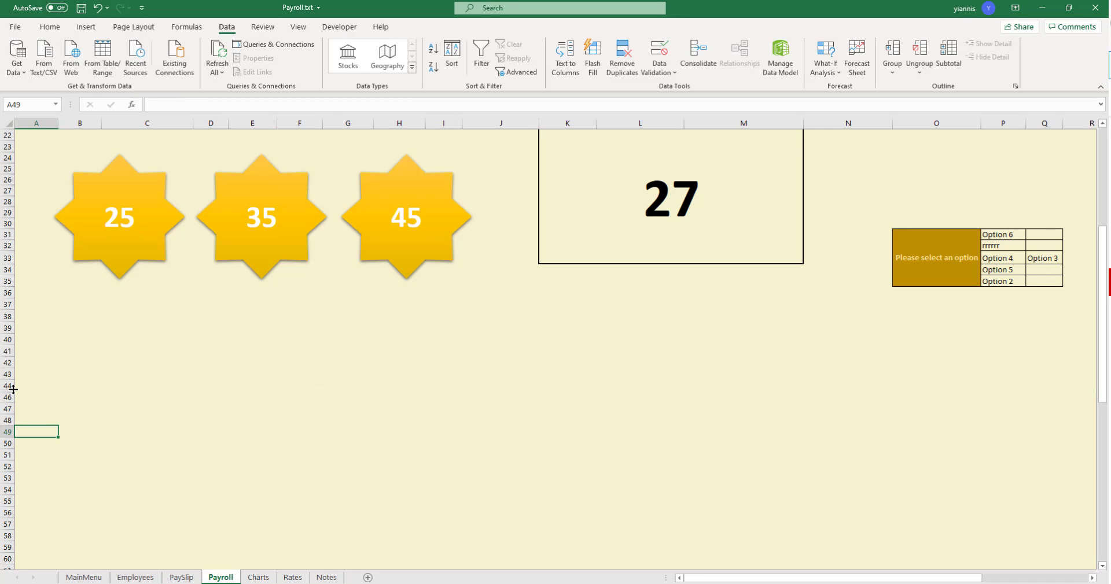
Reveal hidden row 45 by stretching it at its header boundary, and hide the row again
drag(13, 390, 11, 409)
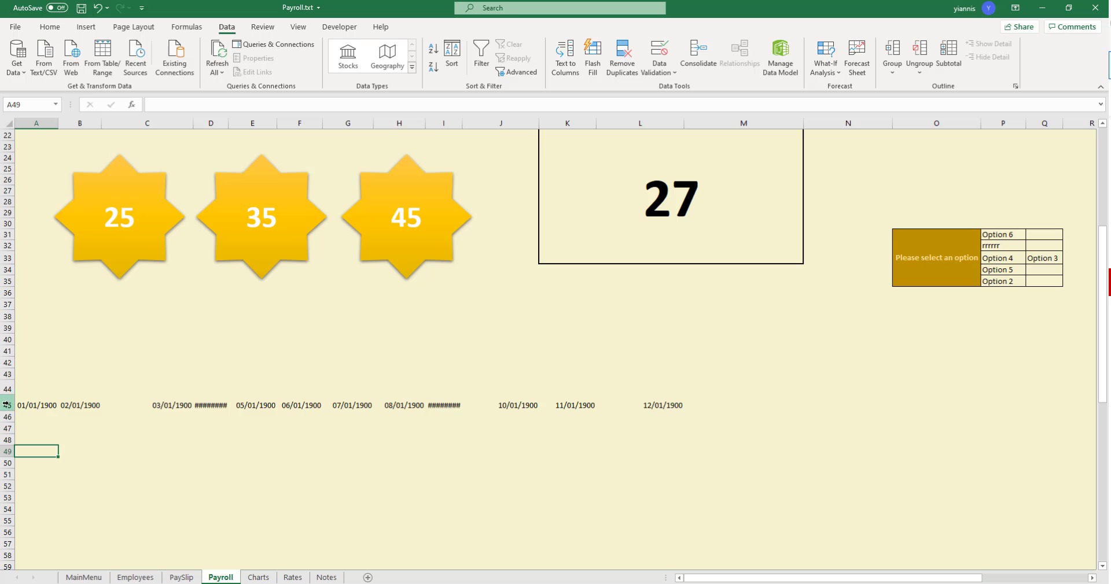
right_click(7, 405)
click(35, 385)
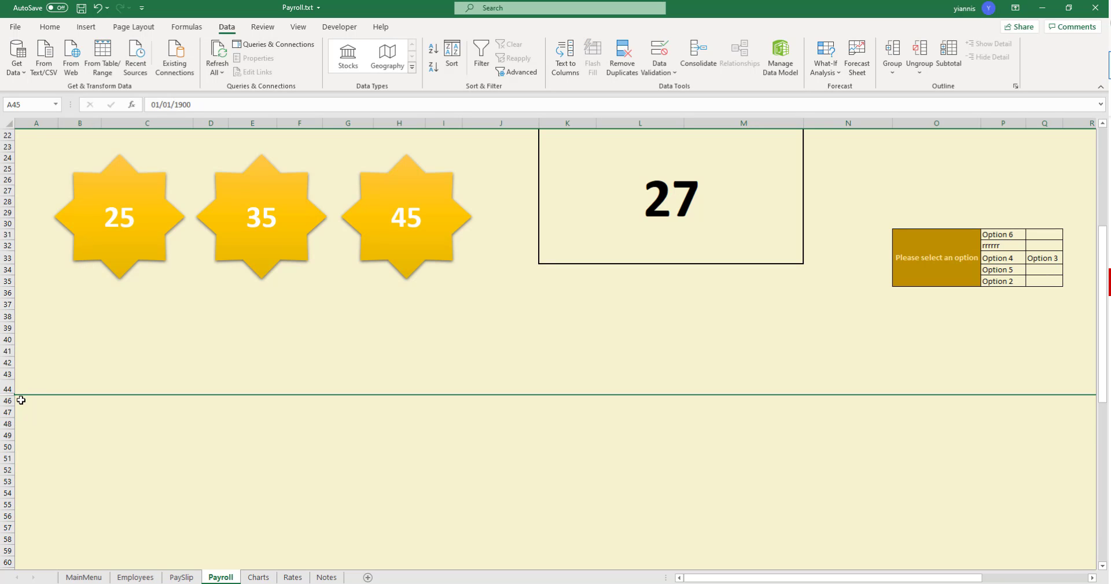
Unhide row 45 by selecting the neighbouring rows 44 and 46
drag(8, 387, 7, 405)
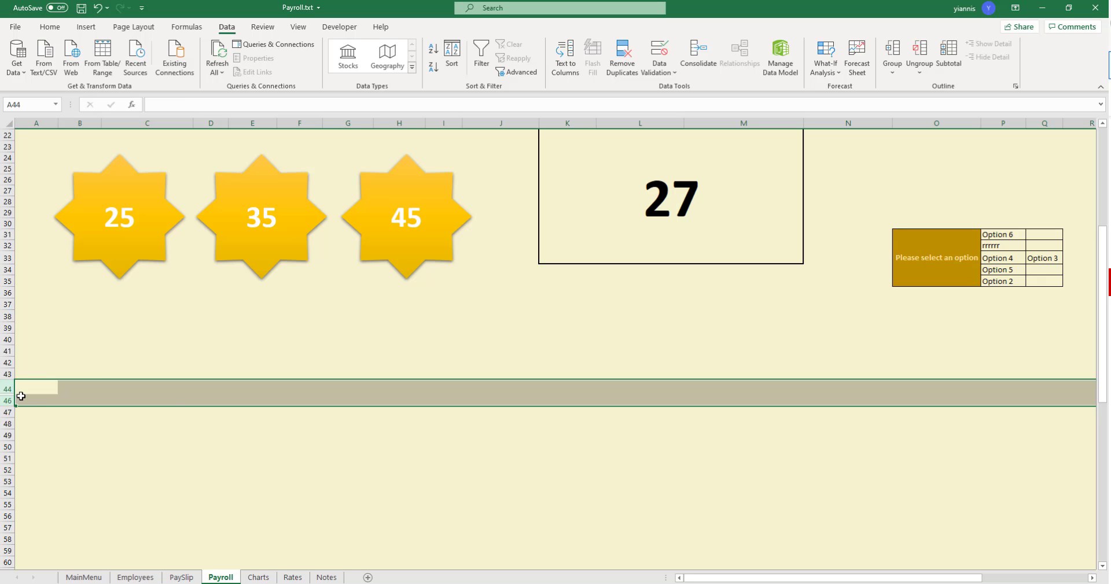
right_click(19, 398)
click(53, 387)
click(84, 428)
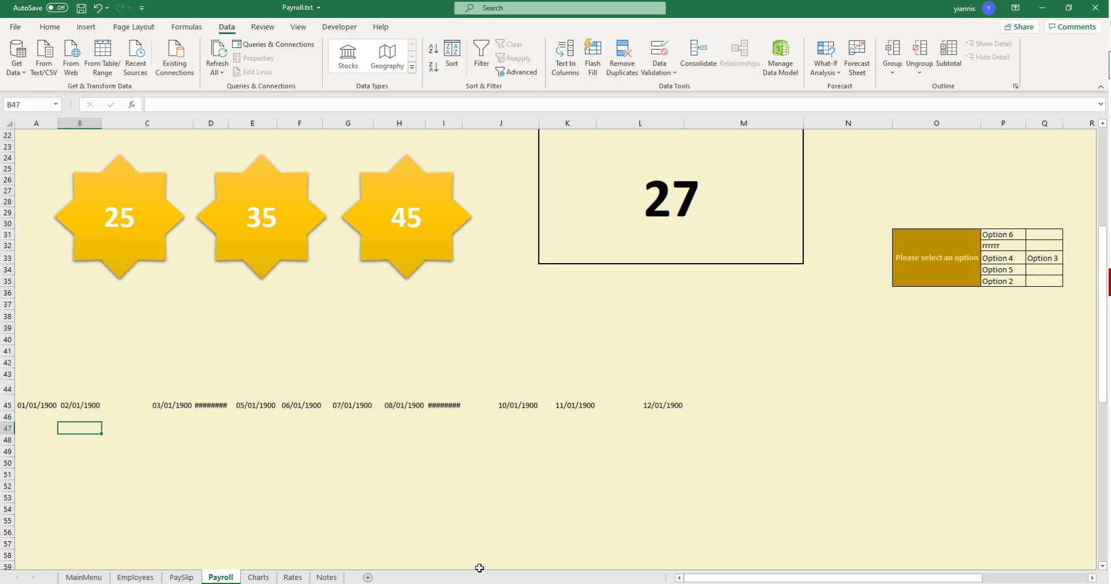
Hide the Notes worksheet
click(326, 577)
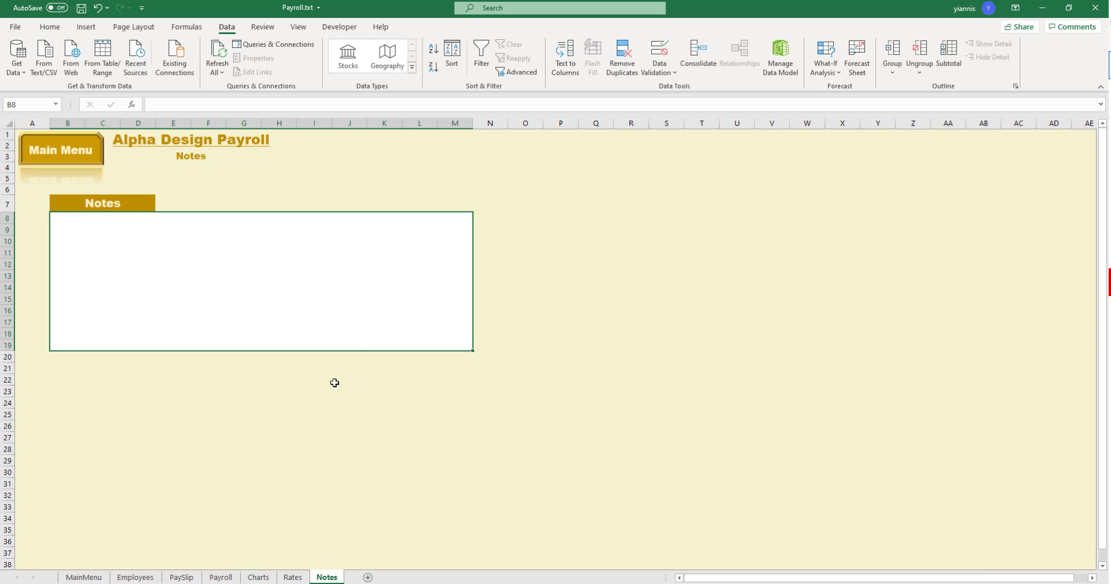
right_click(335, 578)
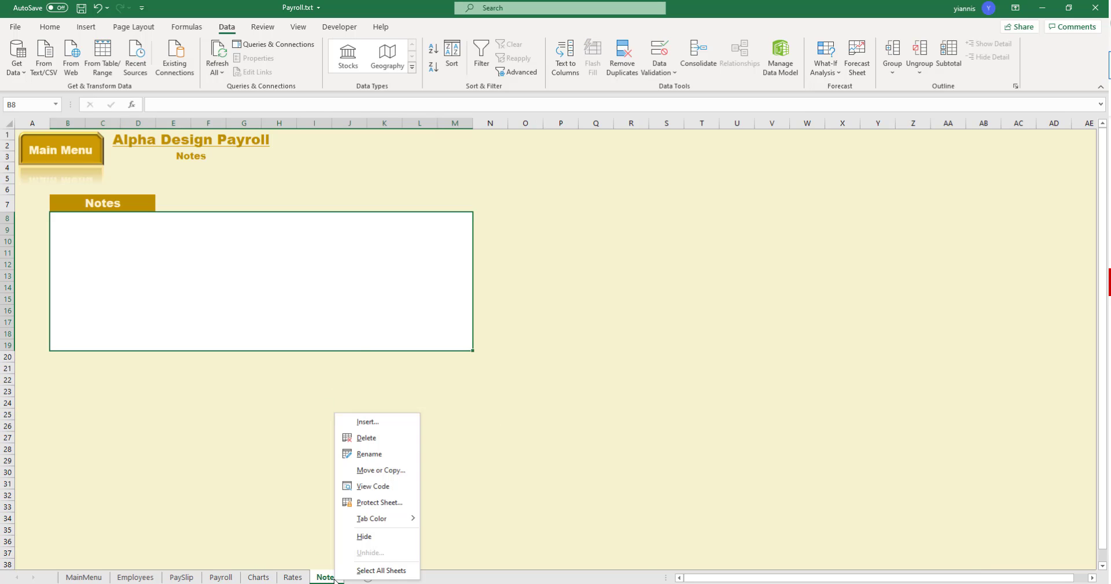
click(359, 537)
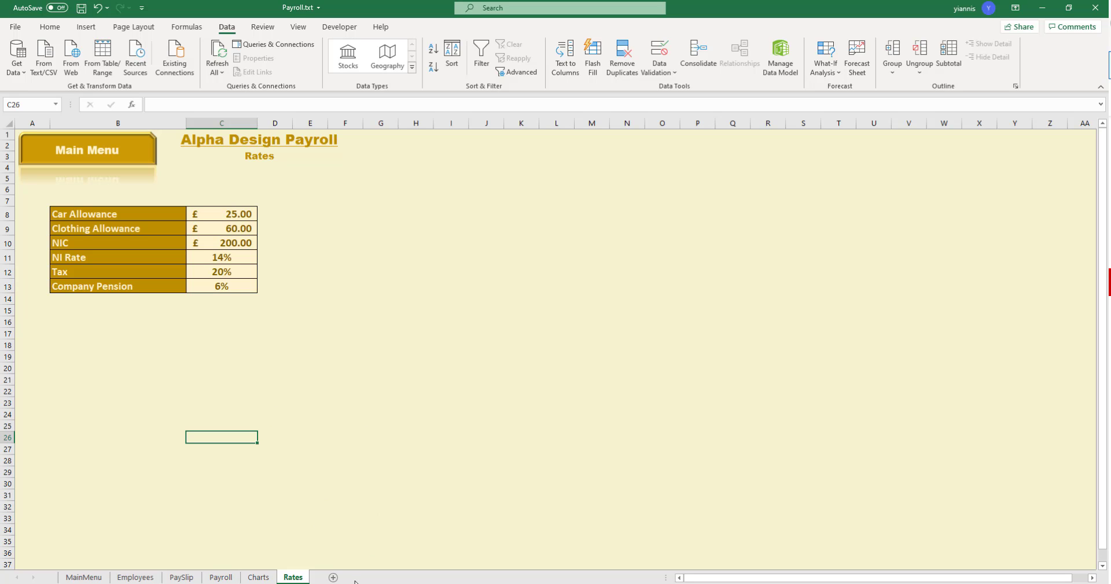
Check from the MainMenu sheet which hidden worksheets can be unhidden, and close the list without restoring any
right_click(300, 580)
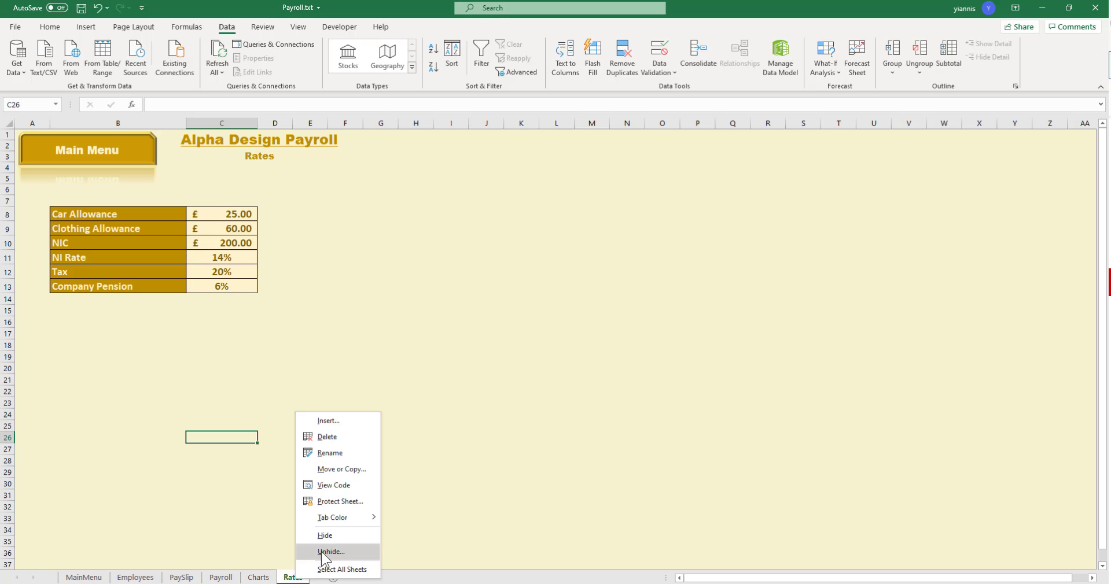
right_click(169, 580)
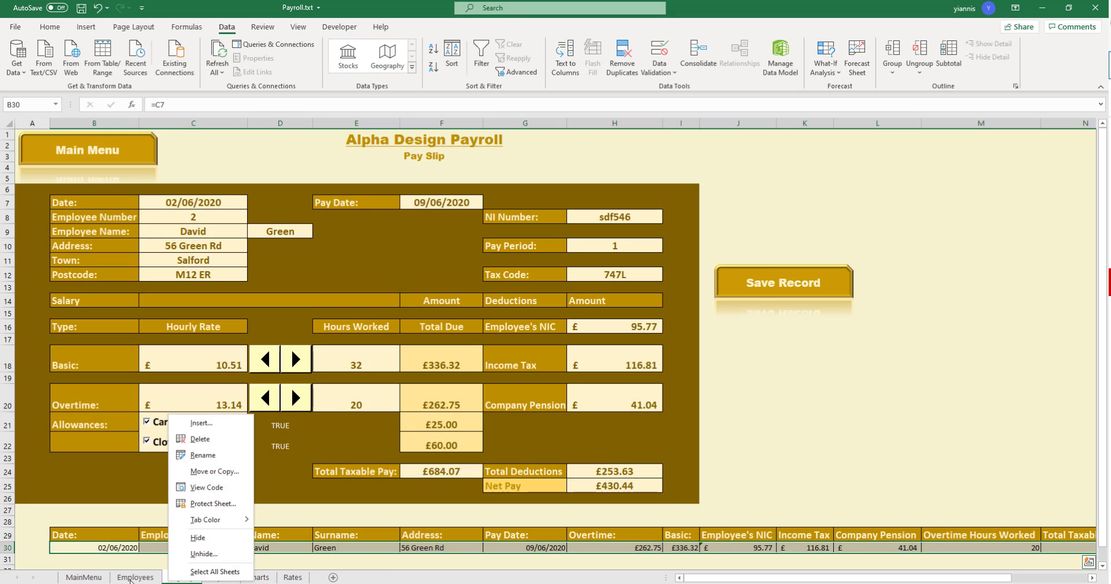
right_click(117, 581)
right_click(84, 579)
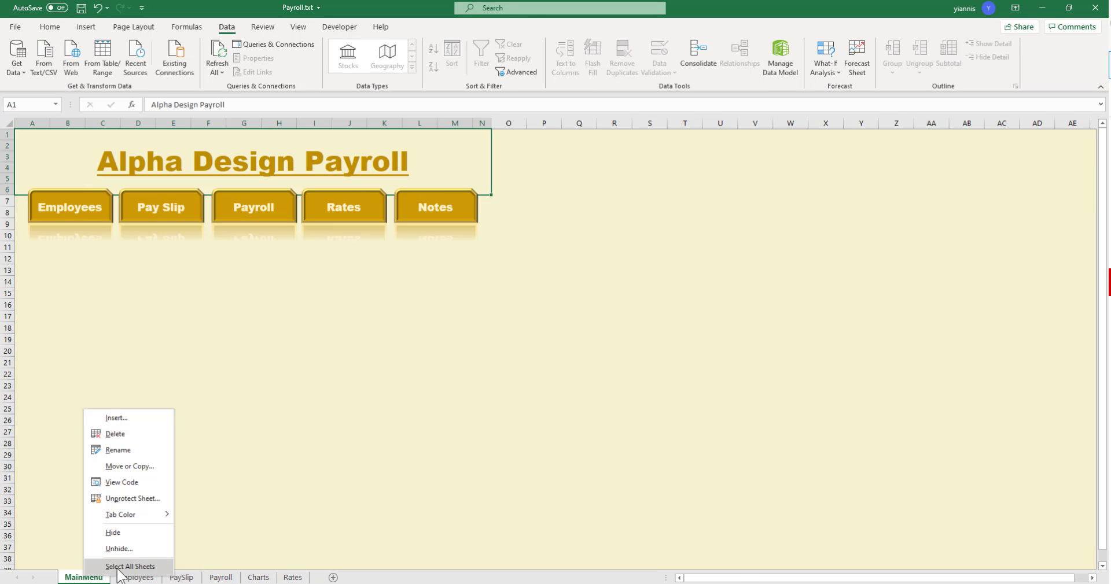
click(132, 548)
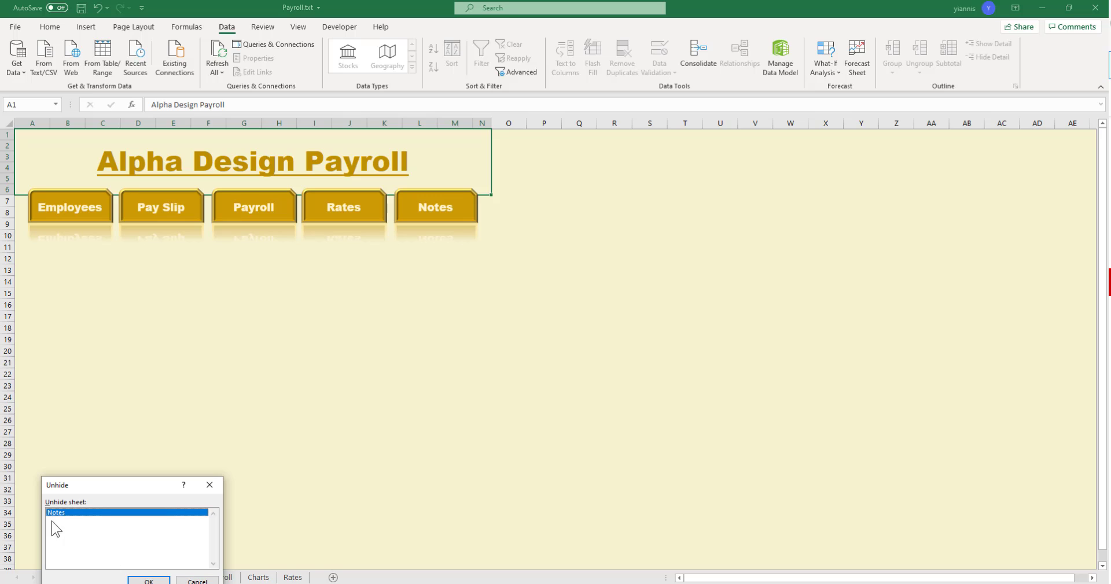
click(203, 491)
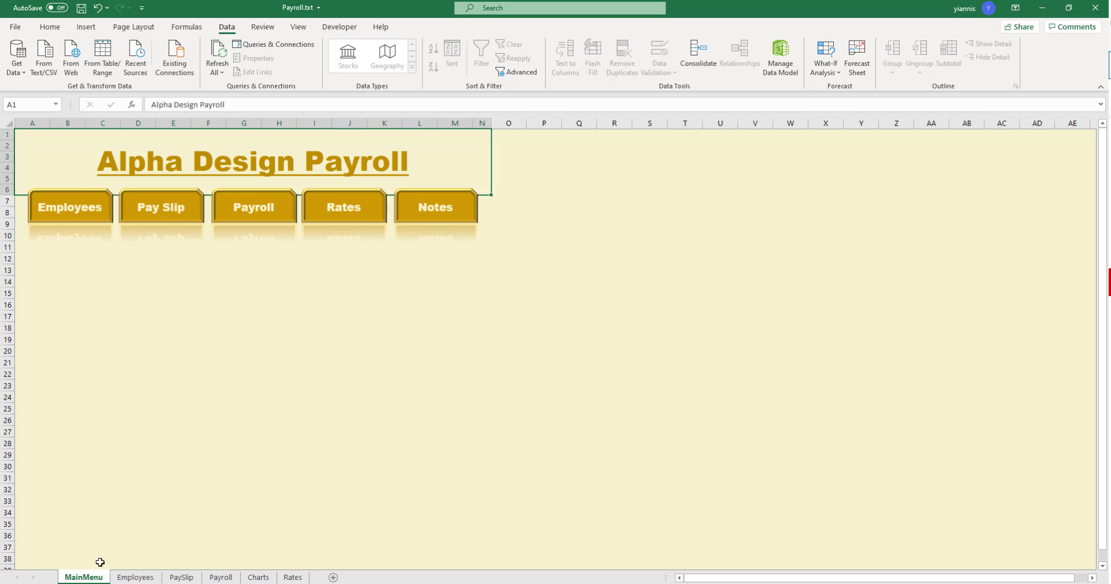
Hide the MainMenu, Employees, PaySlip, Payroll and Charts worksheets one after another
right_click(88, 577)
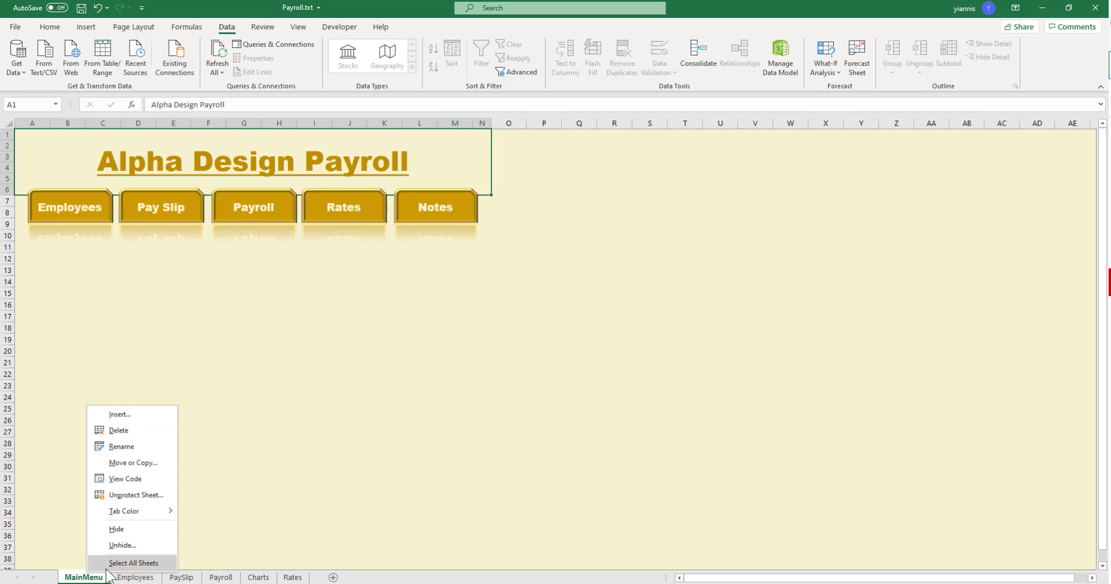
click(119, 529)
right_click(104, 577)
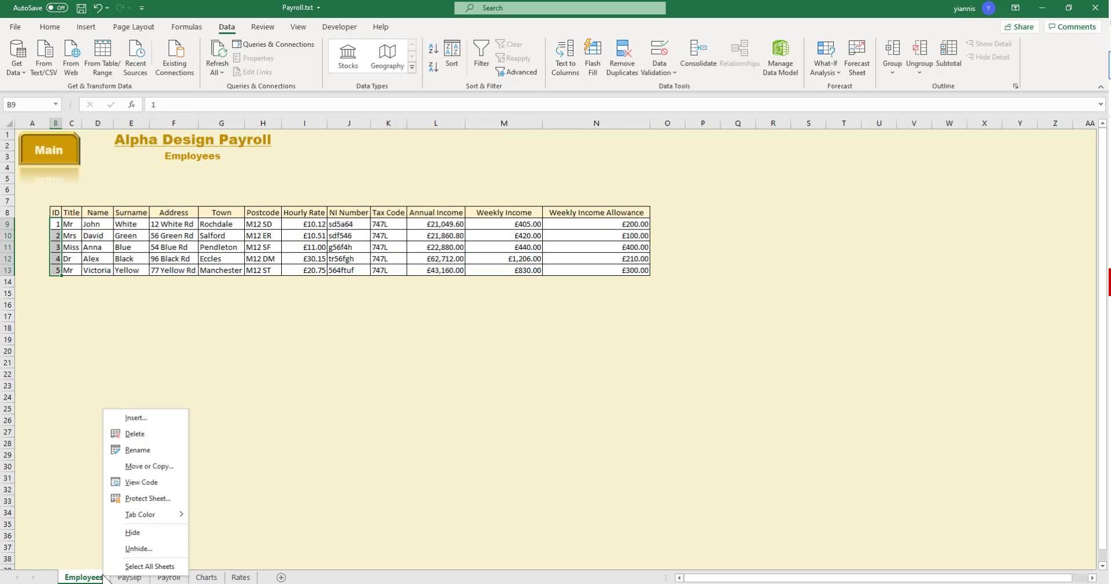
click(132, 532)
right_click(86, 578)
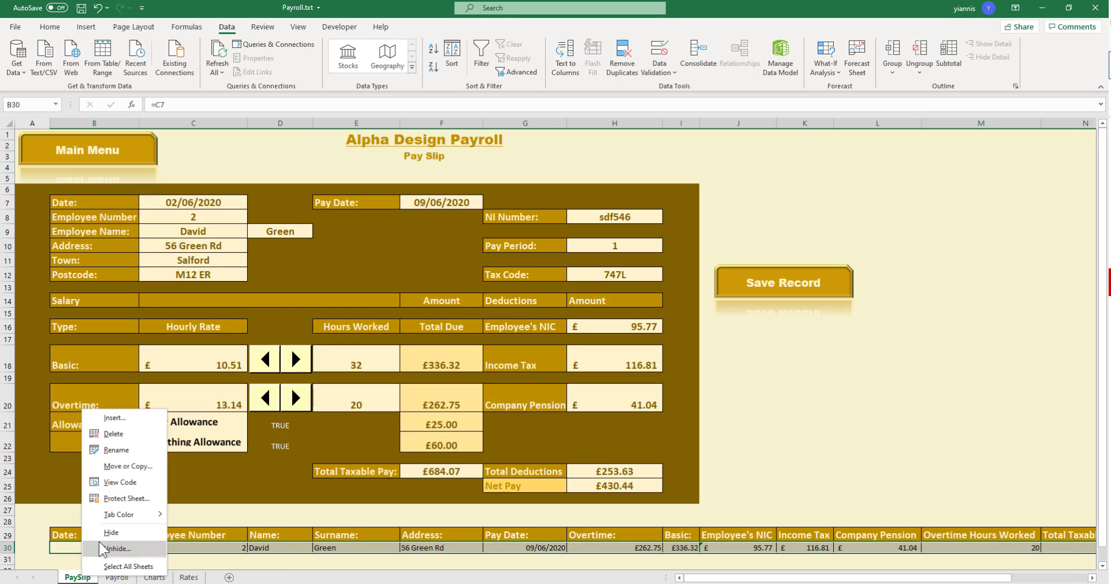
click(112, 533)
right_click(77, 577)
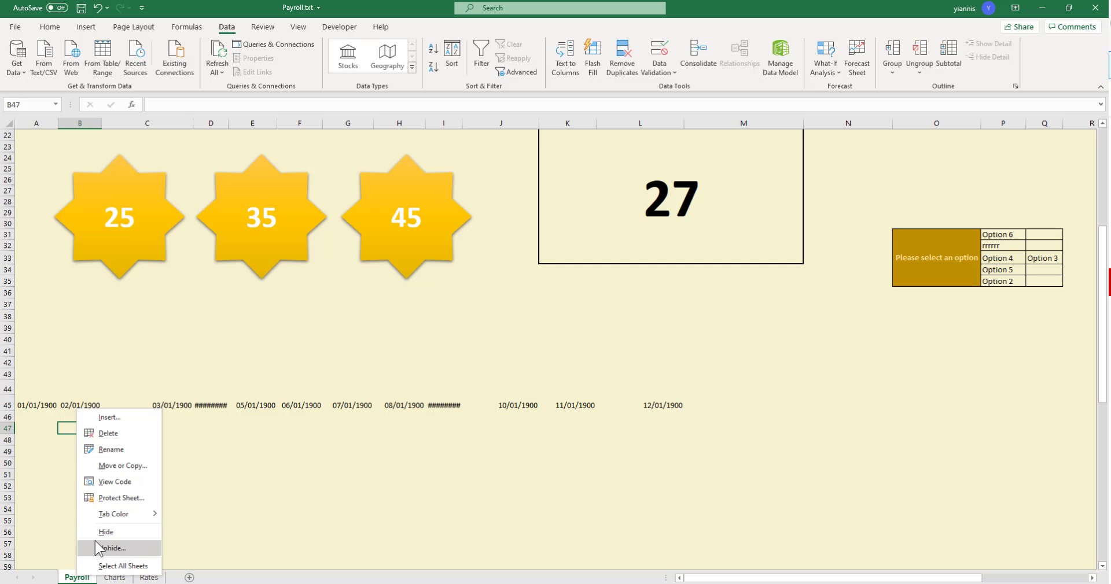
click(110, 531)
right_click(84, 579)
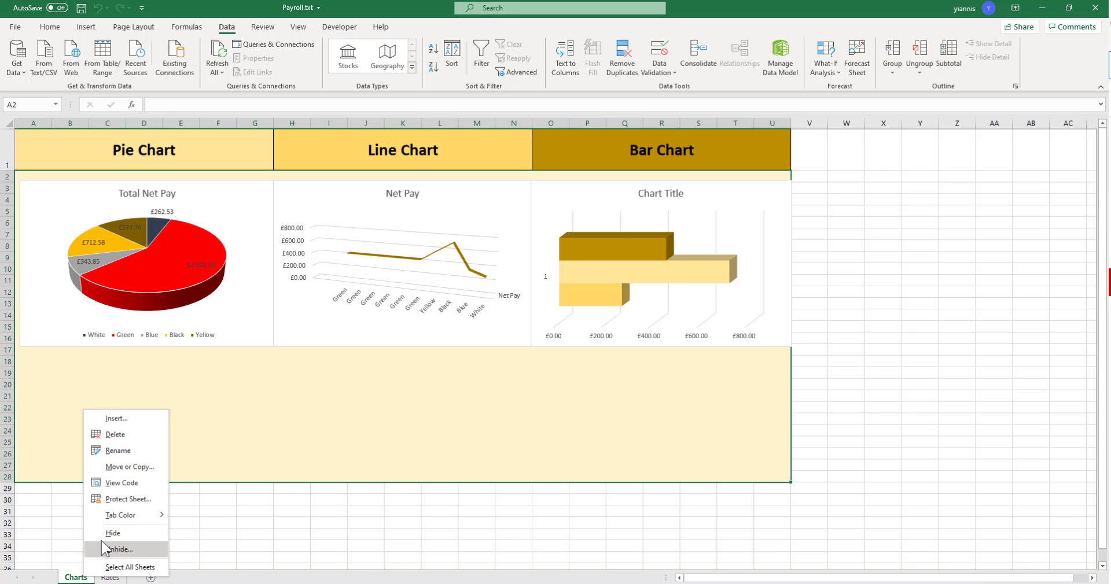
click(112, 533)
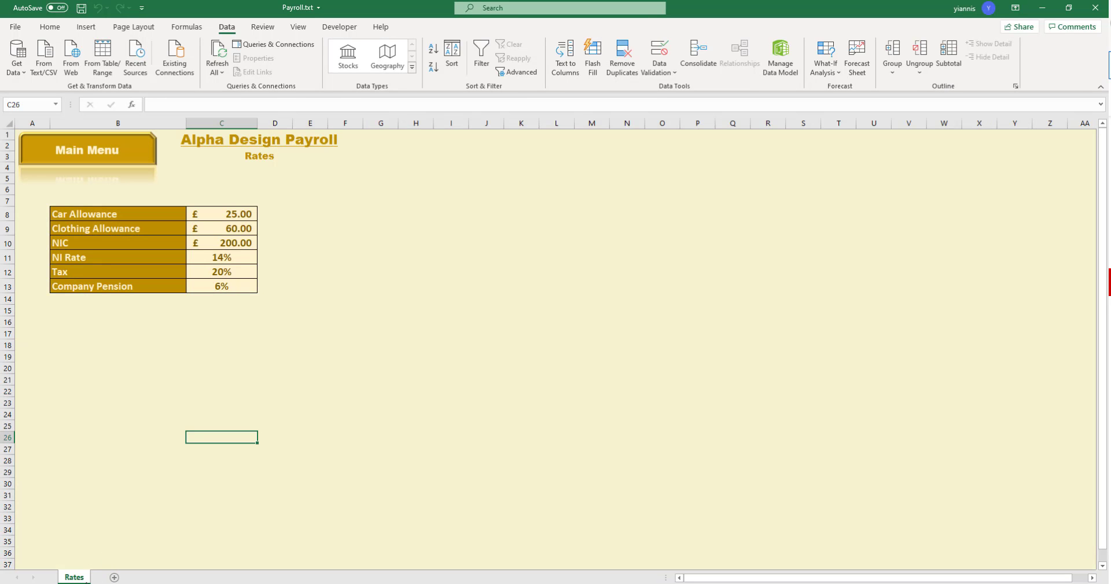
Try to hide the Rates worksheet, the only sheet still visible in the workbook
right_click(84, 579)
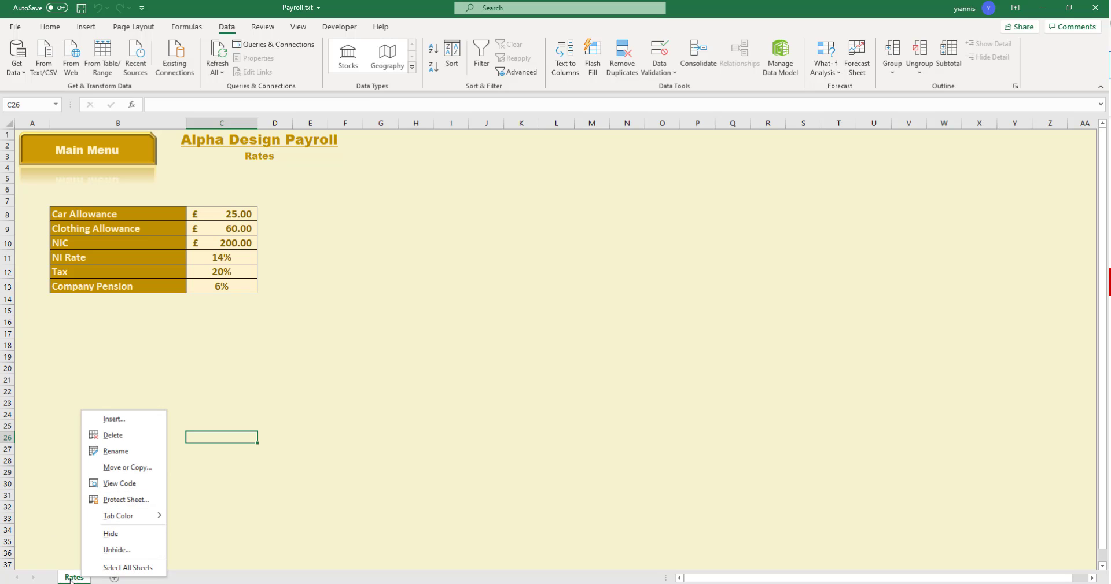
click(111, 534)
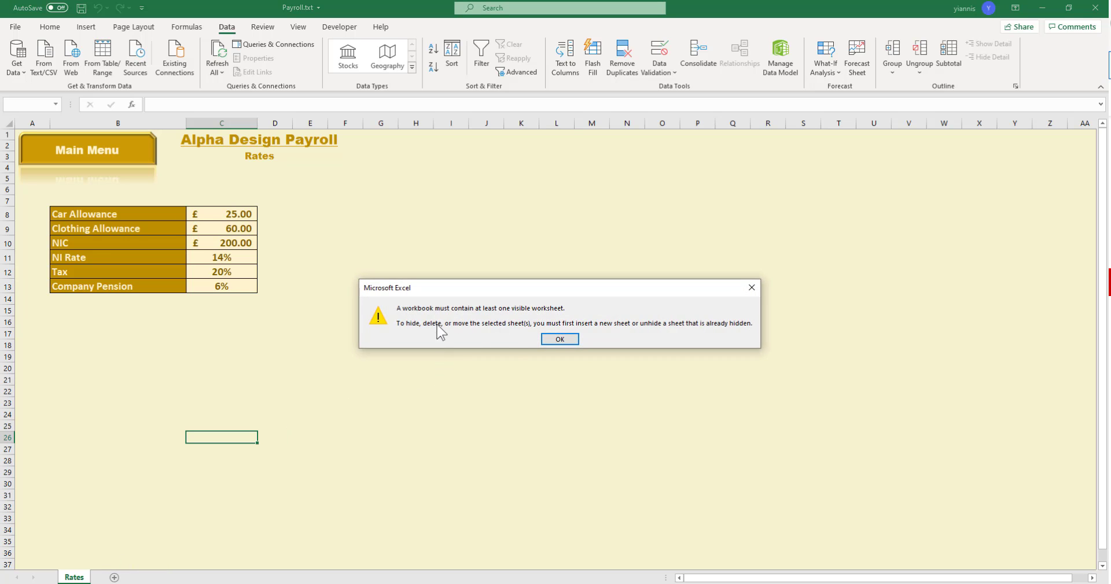
click(572, 339)
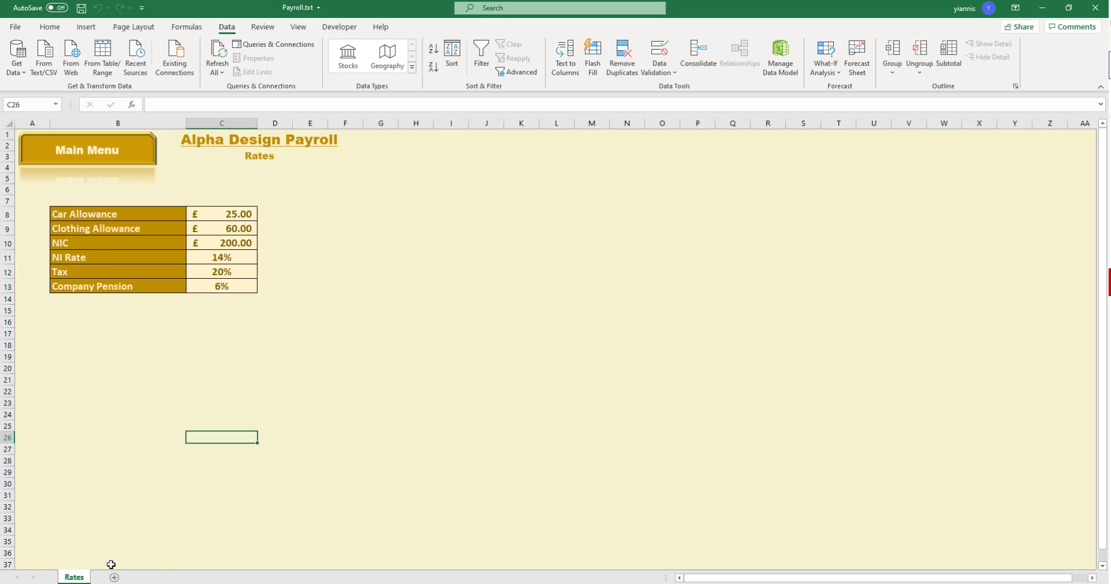
Unhide the PaySlip worksheet and hide the Rates worksheet
right_click(68, 579)
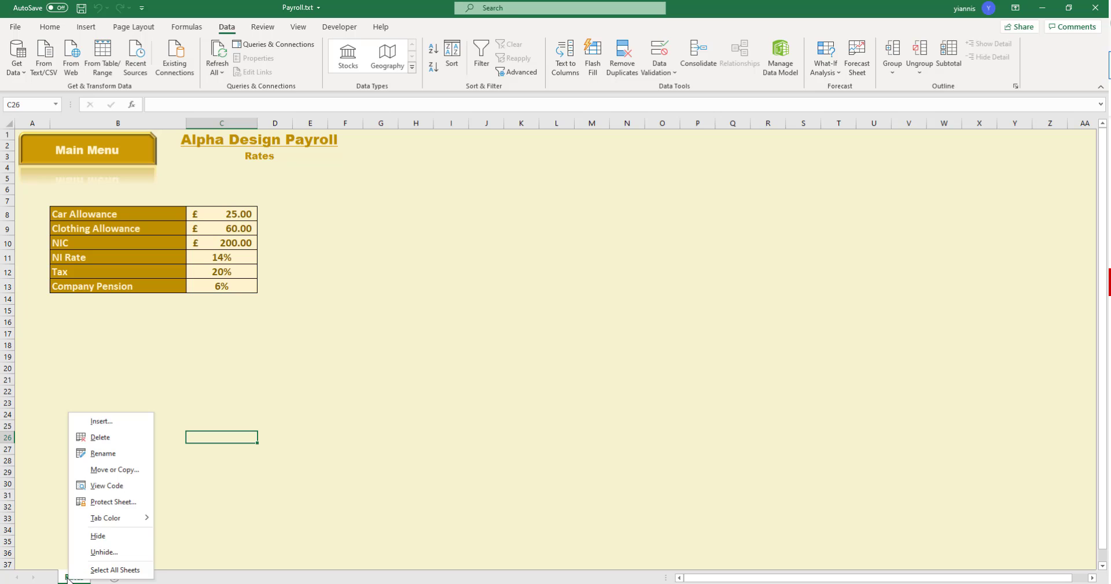
click(107, 551)
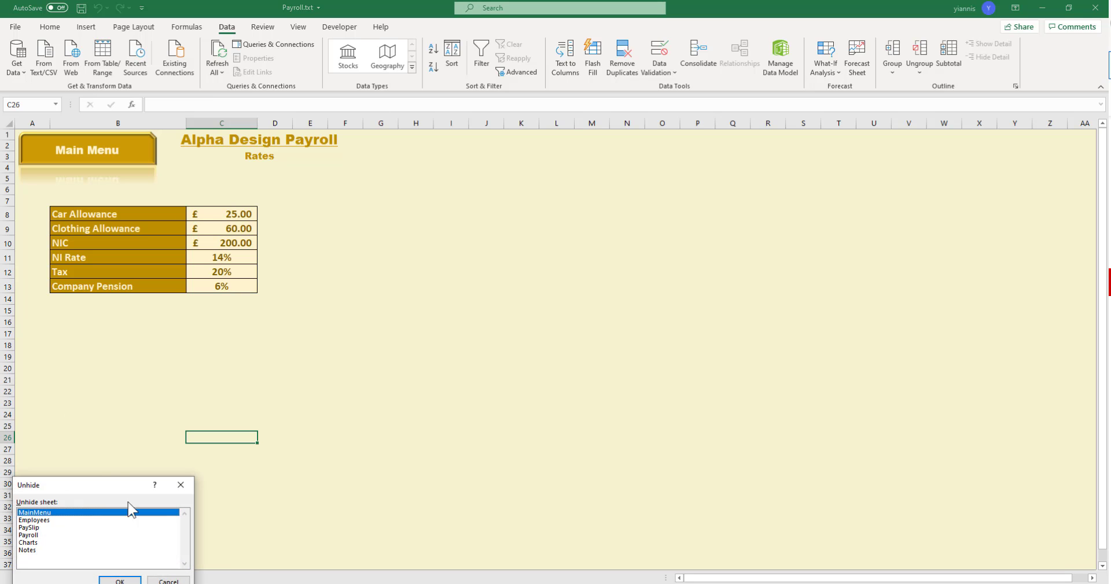
click(32, 528)
click(119, 581)
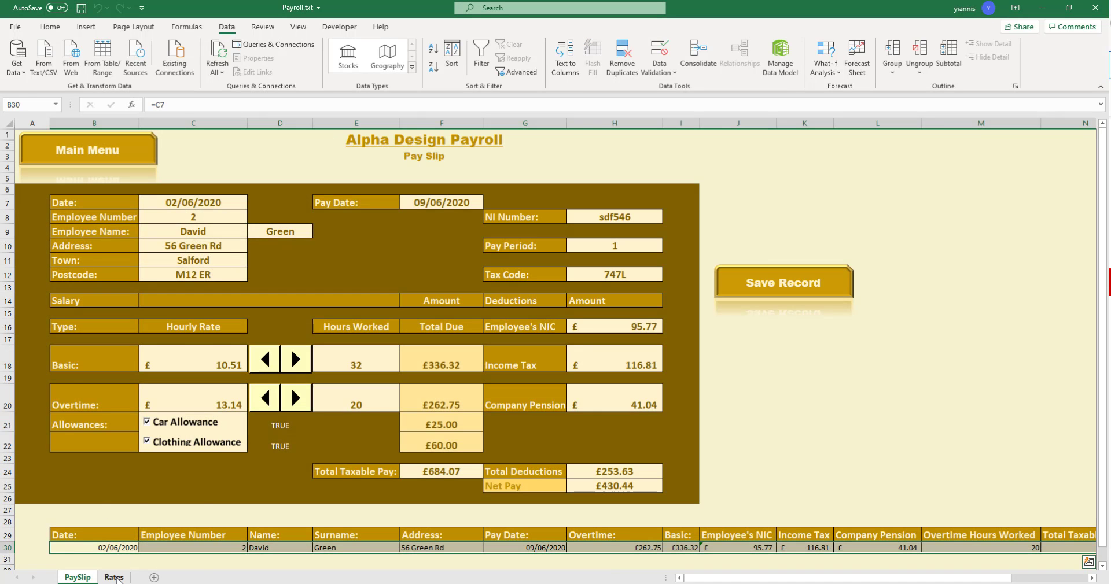
right_click(114, 577)
click(147, 534)
Unhide the Notes and Charts worksheets one at a time from the list of hidden sheets
right_click(86, 577)
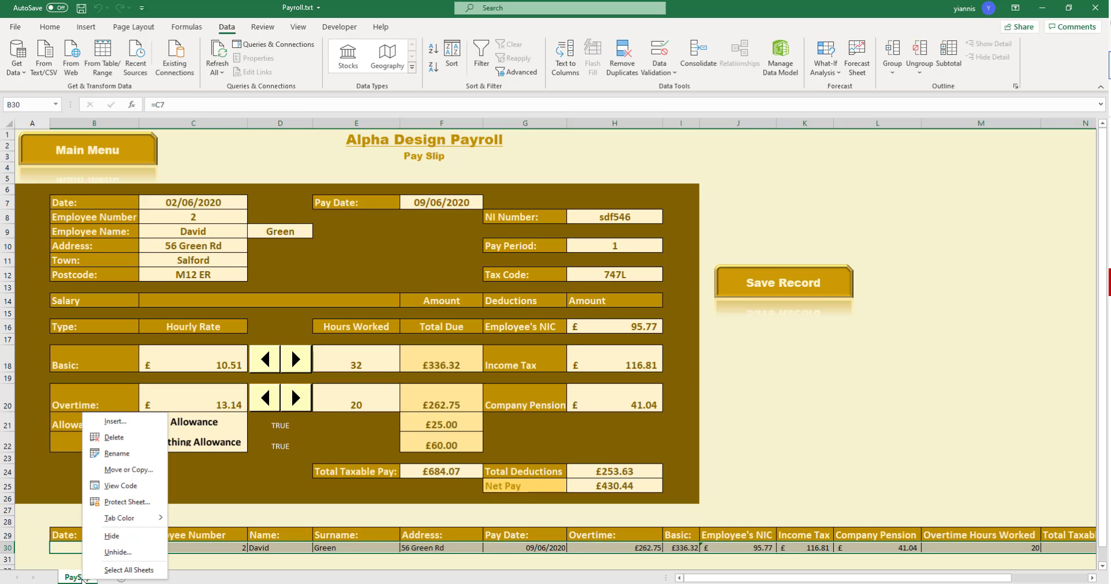
click(118, 554)
click(48, 551)
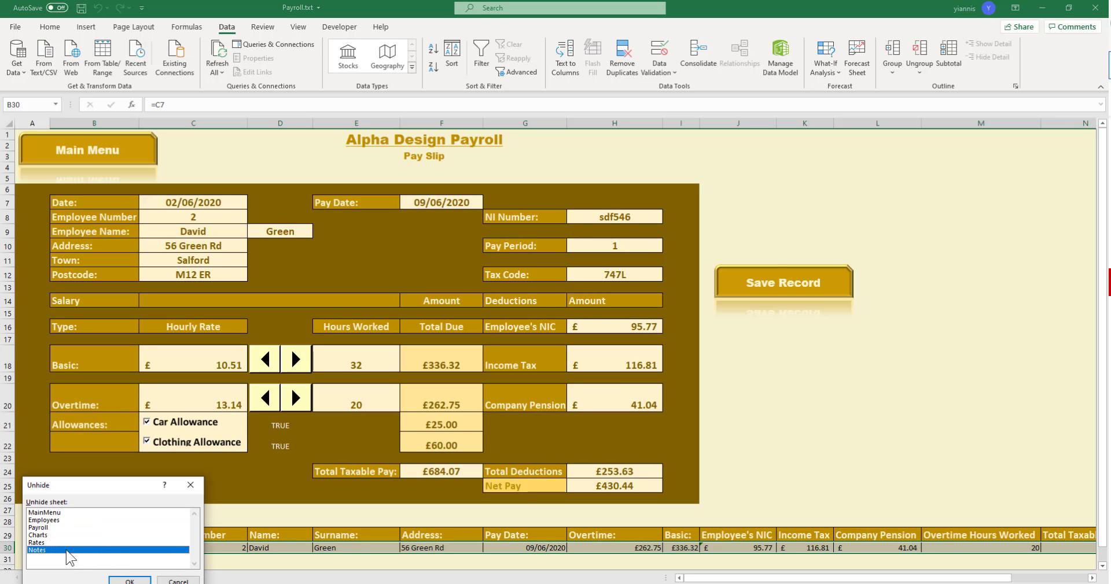
click(127, 581)
right_click(81, 577)
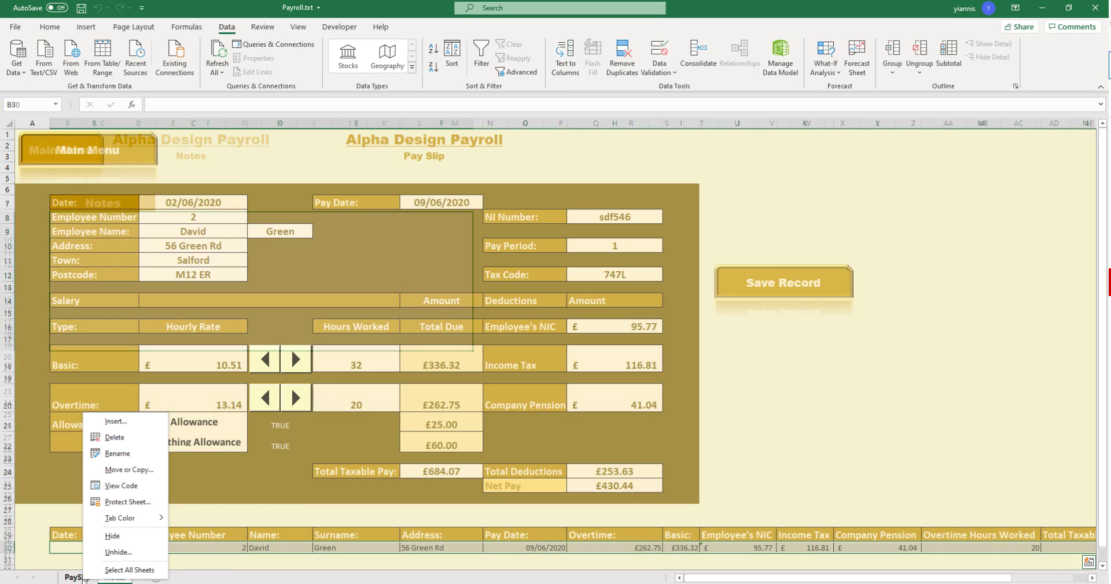
click(112, 552)
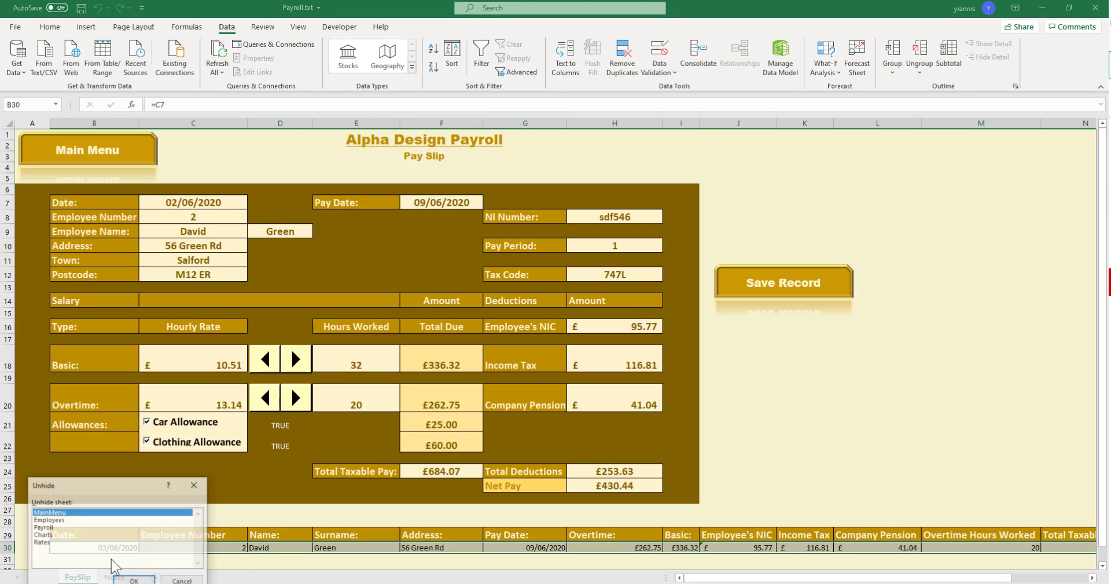
click(62, 537)
click(134, 581)
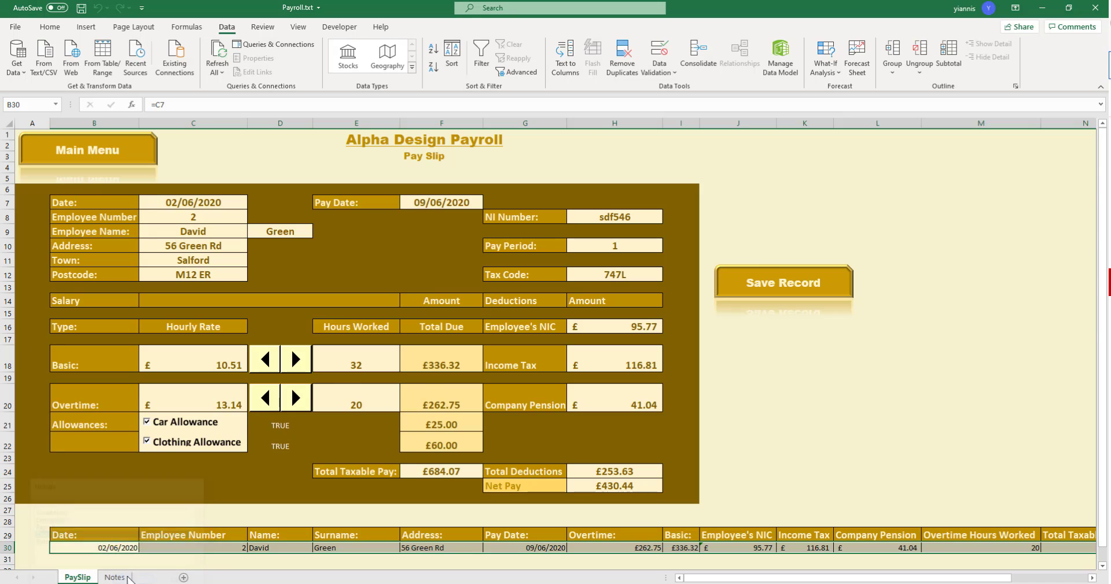
Unhide the Rates worksheet and the MainMenu worksheet one after the other from the list of hidden sheets
right_click(87, 578)
click(116, 555)
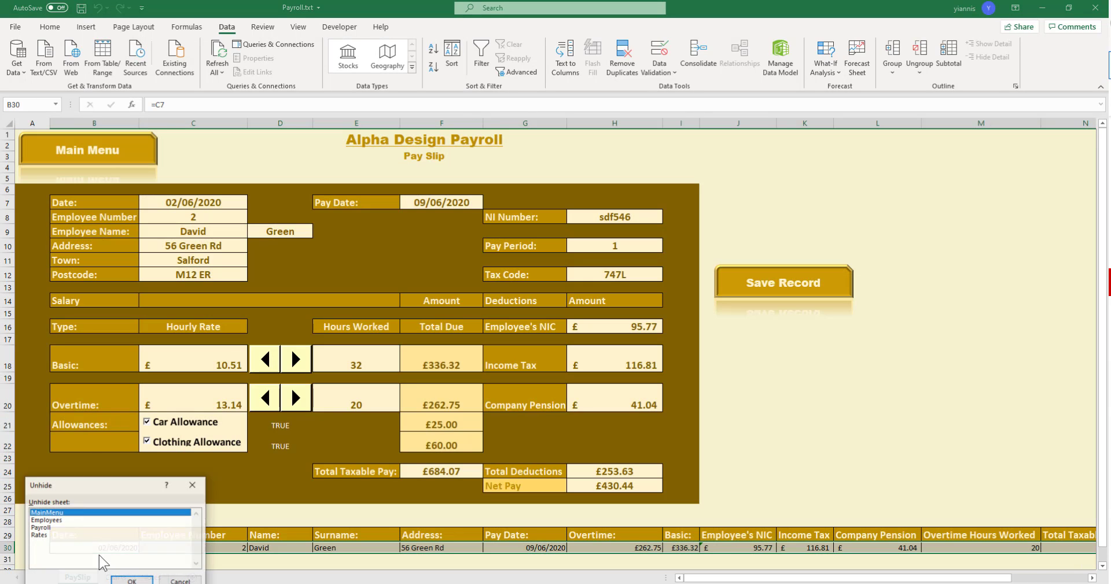
click(57, 537)
click(132, 580)
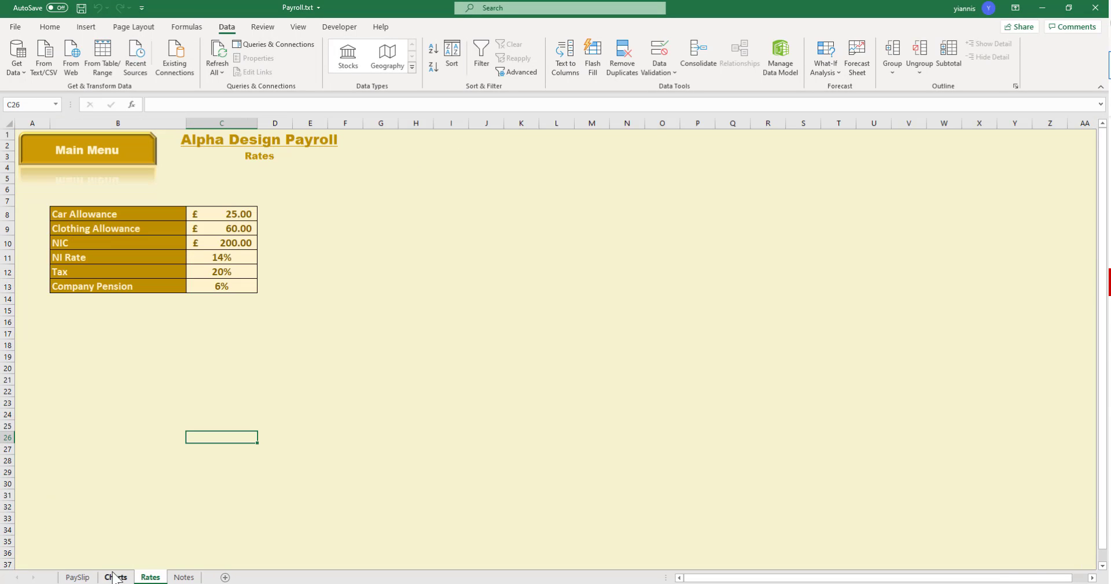
right_click(114, 578)
click(130, 544)
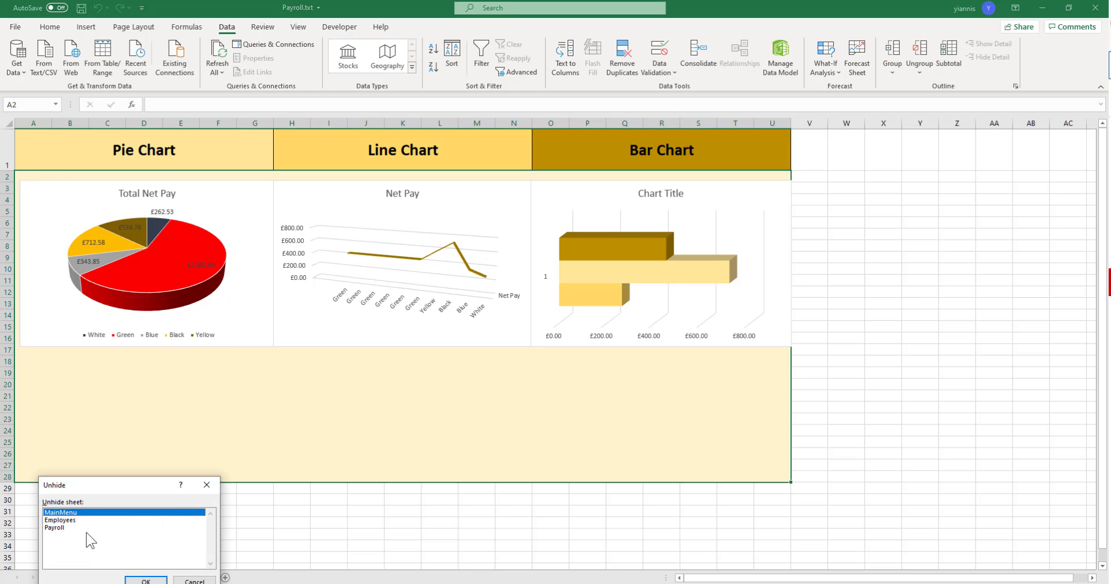
click(146, 580)
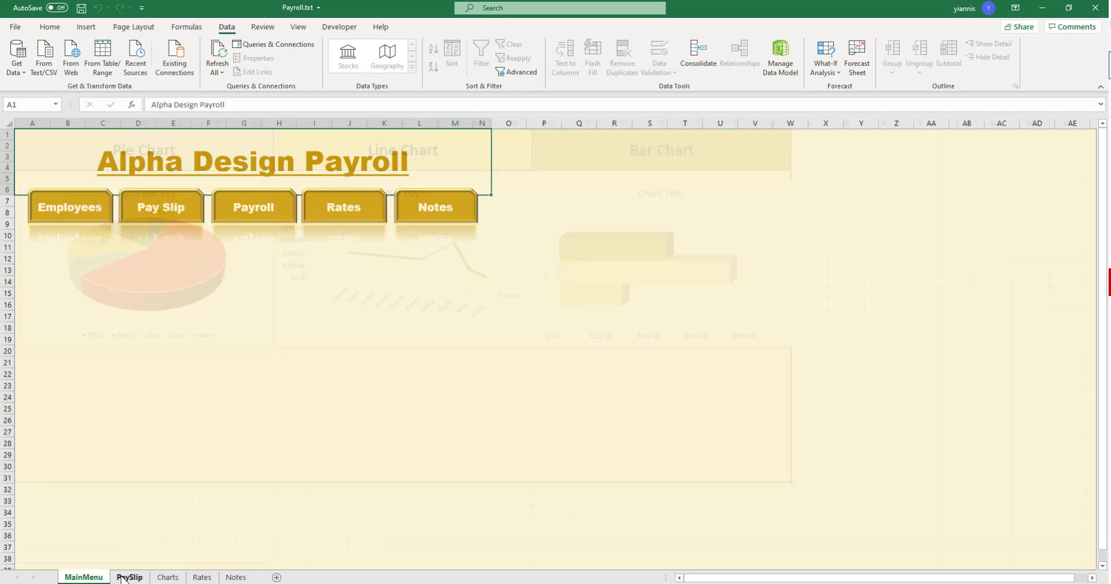
Unhide the two remaining hidden worksheets, Employees and Payroll, and bring the Payroll sheet's records table into view
right_click(119, 577)
click(152, 548)
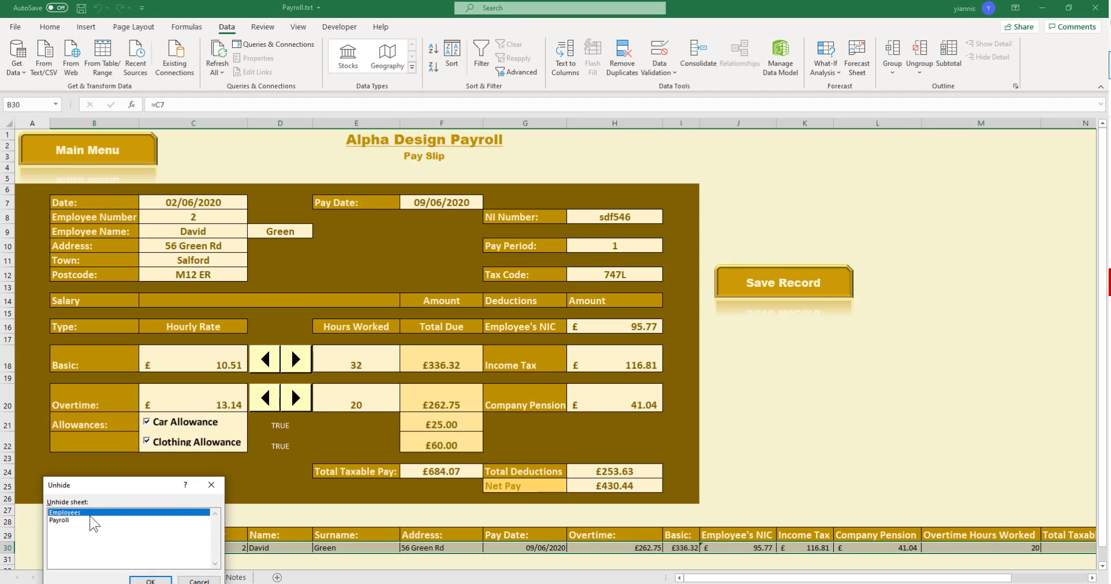
click(150, 580)
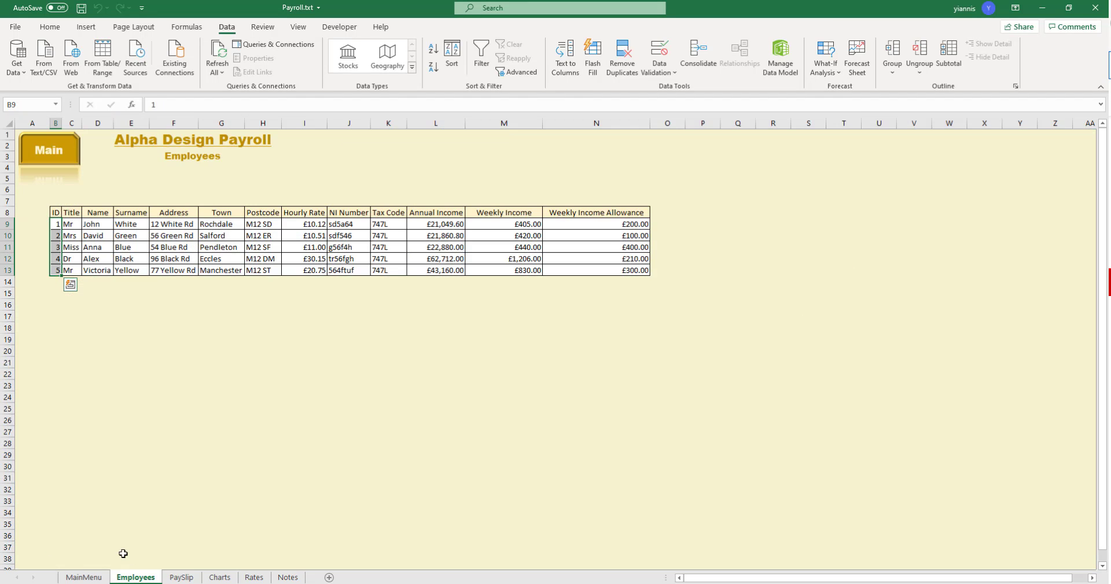
right_click(126, 580)
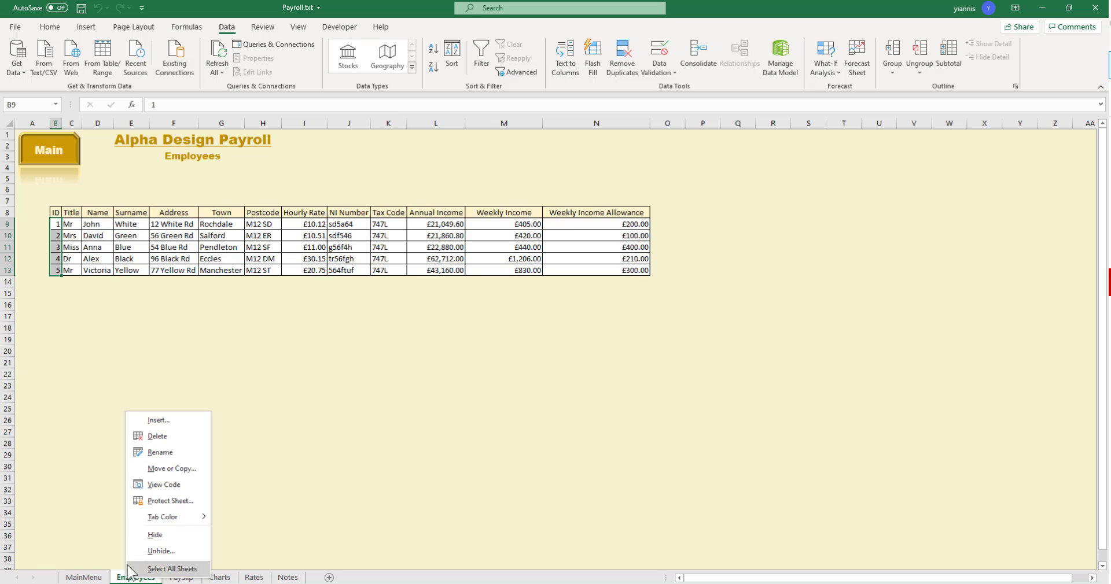
click(156, 551)
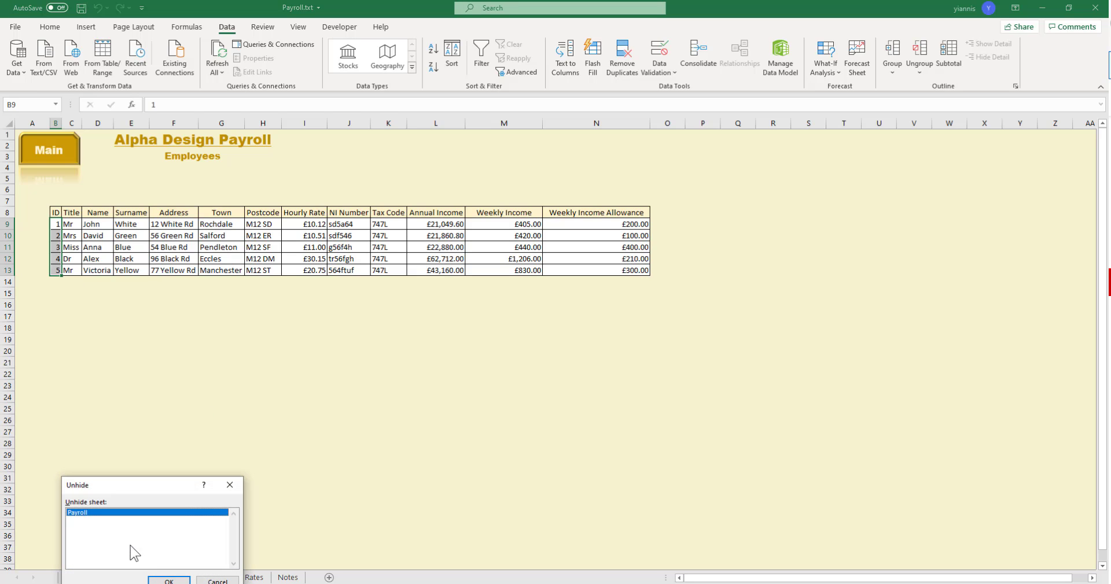
click(166, 580)
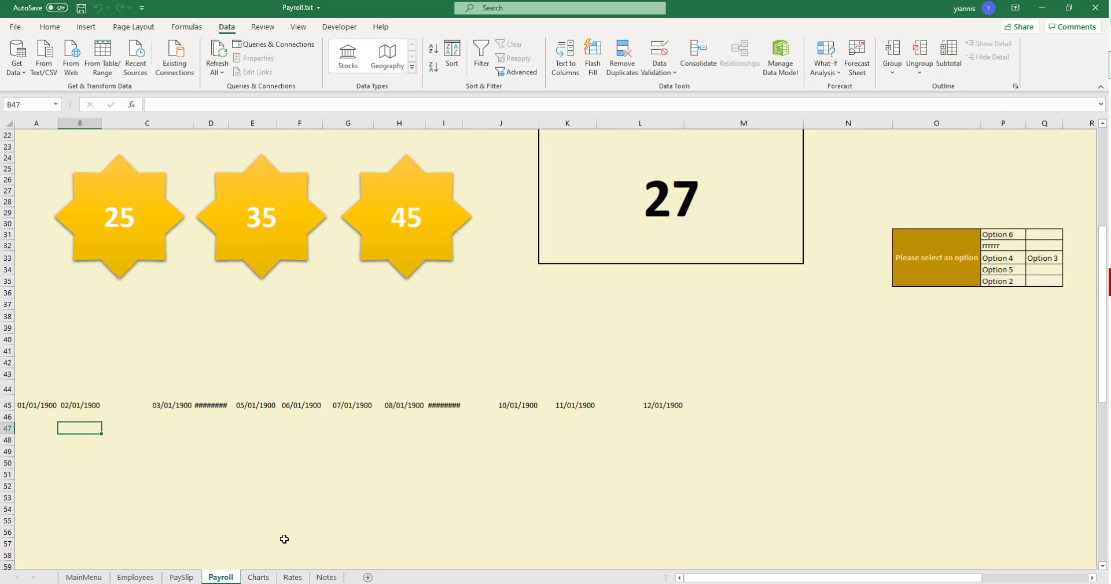
scroll(368, 452, up, 6)
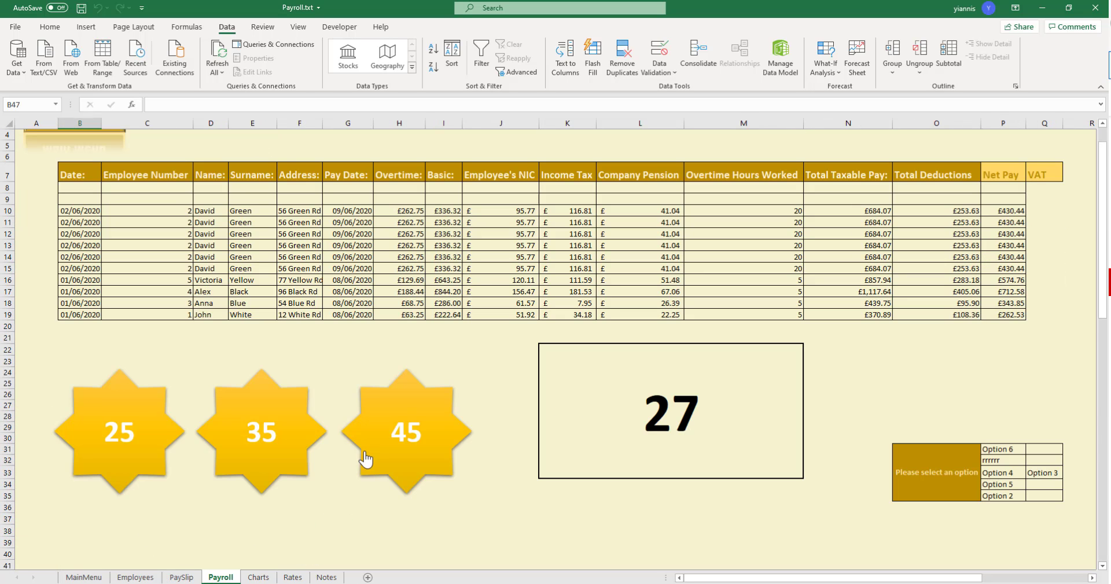